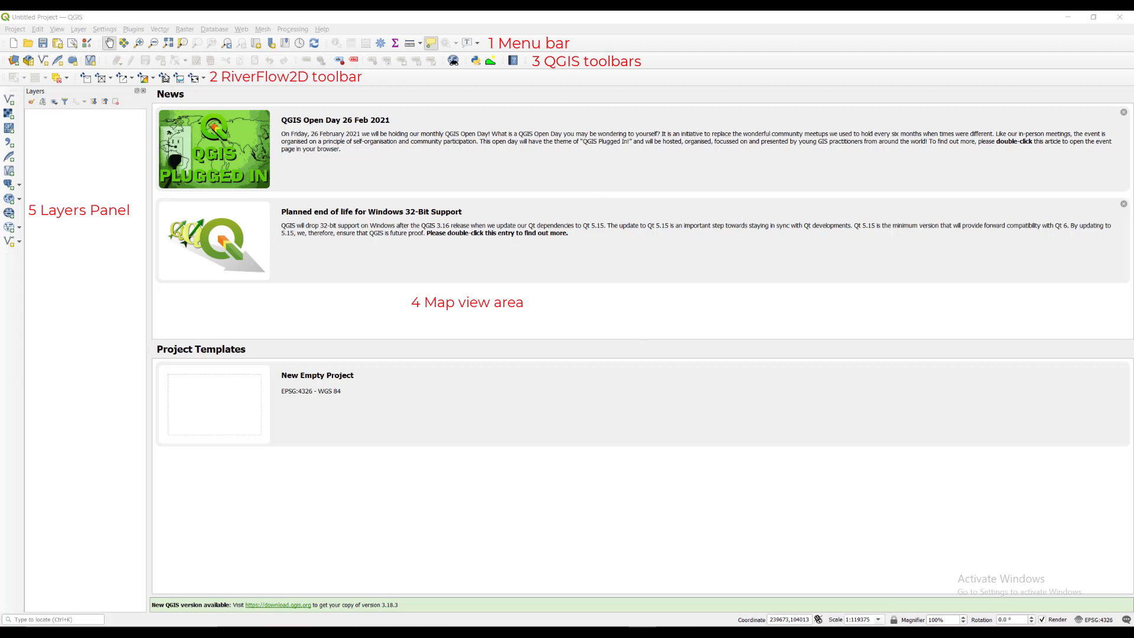
Look up the RiverFlow2D plugin's details in the Plugin Manager
click(133, 29)
click(154, 40)
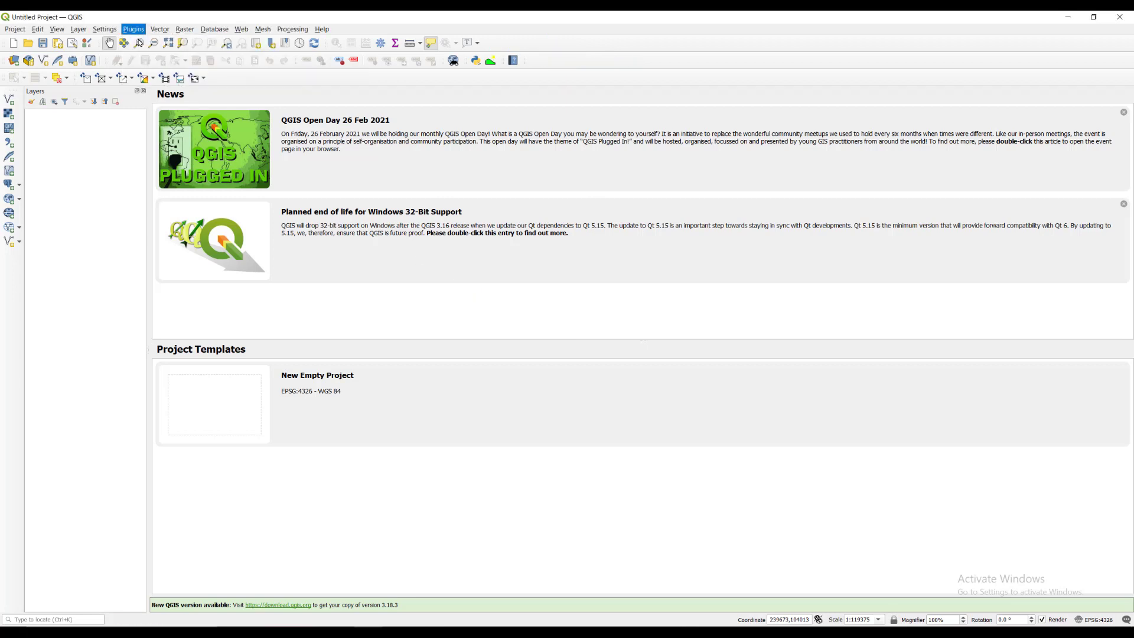
double_click(196, 35)
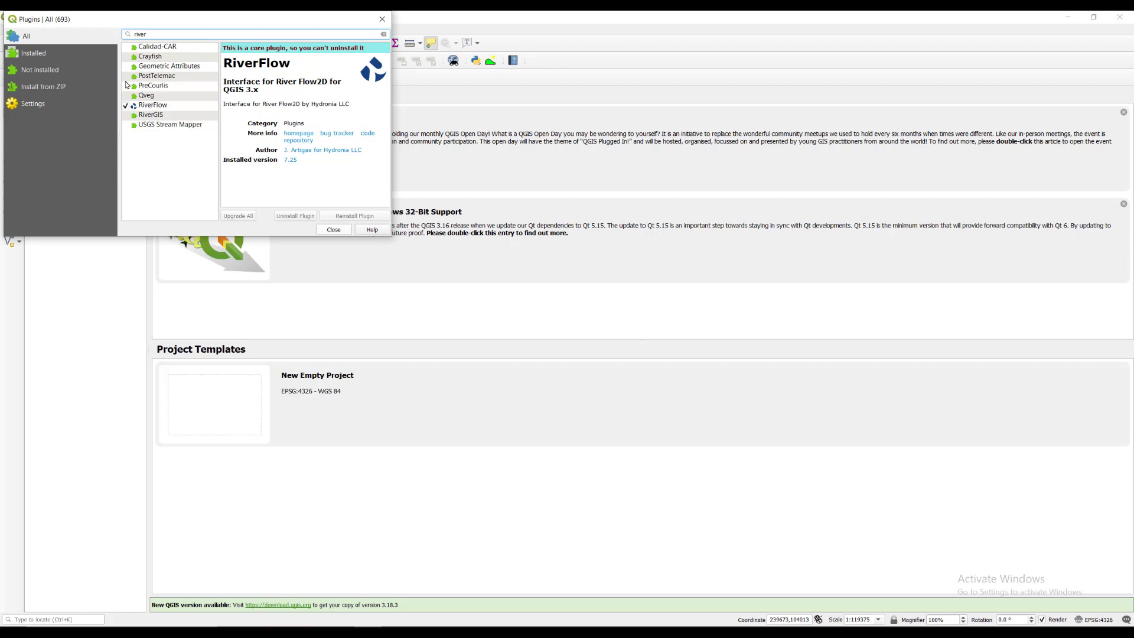
click(172, 106)
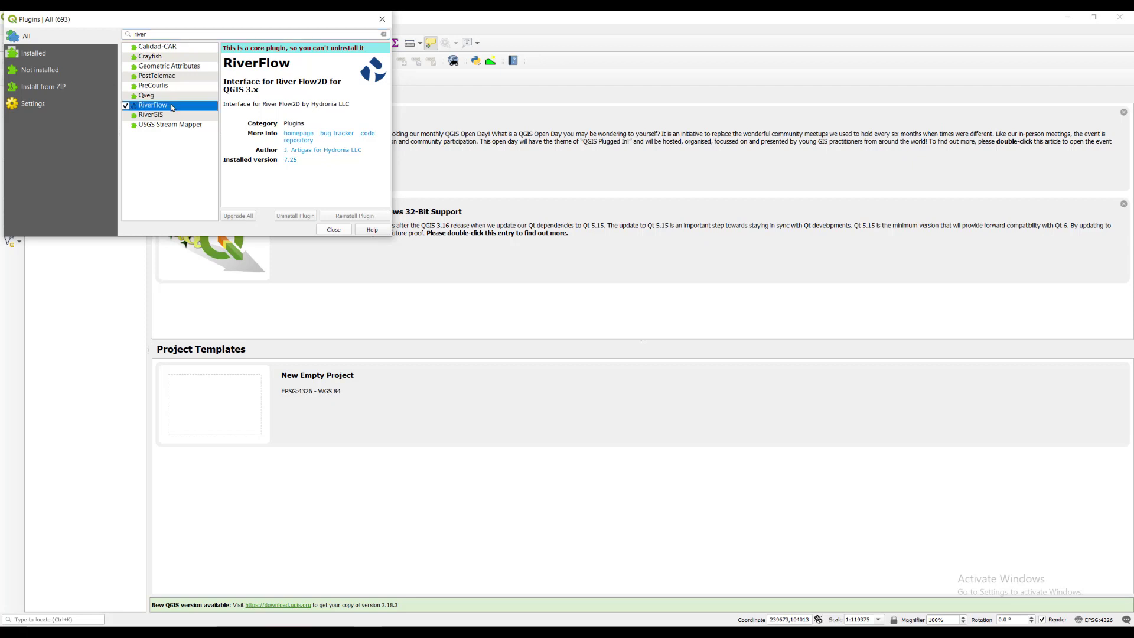
click(342, 233)
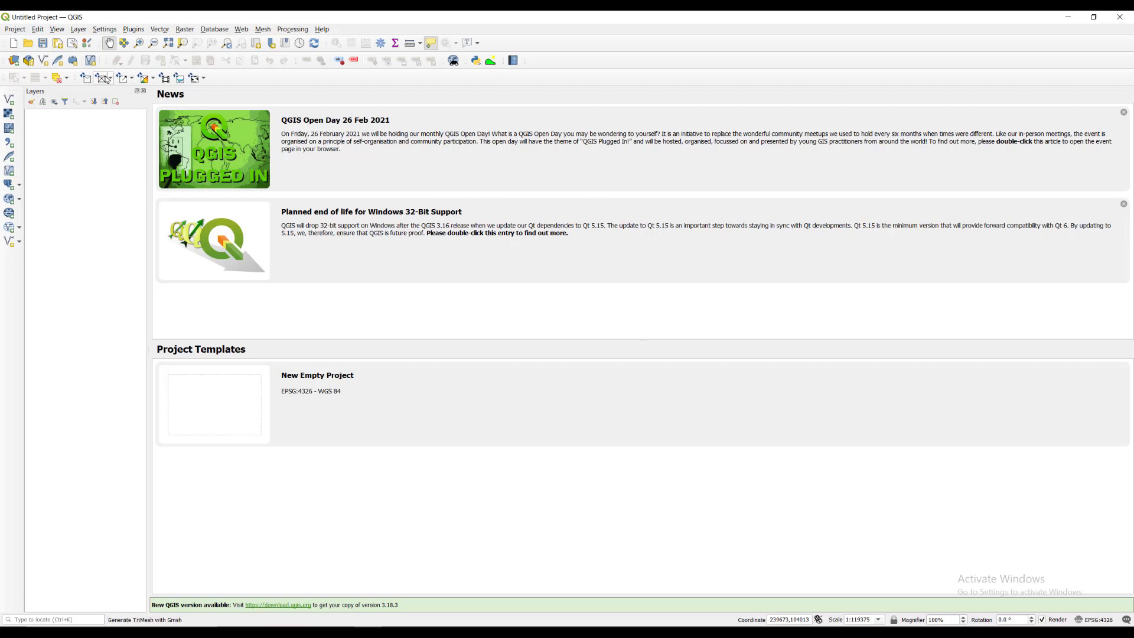
Create a RiverFlow2D project with no preset layers, EPSG:2855, in the Hoh_QGIS_Metric_Units folder
click(91, 81)
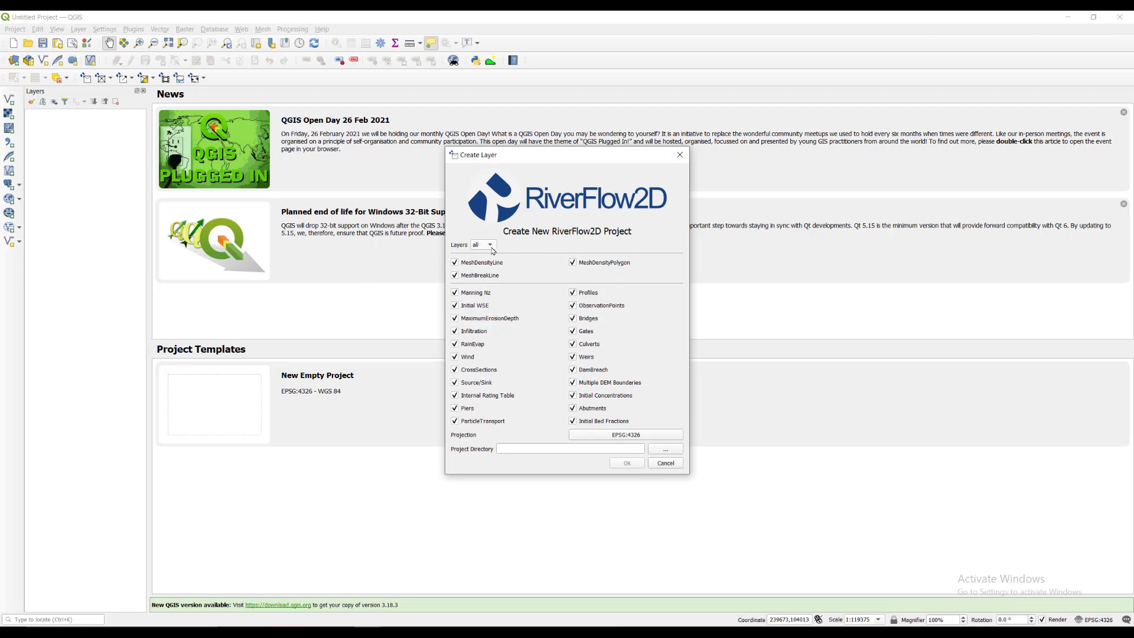
click(493, 249)
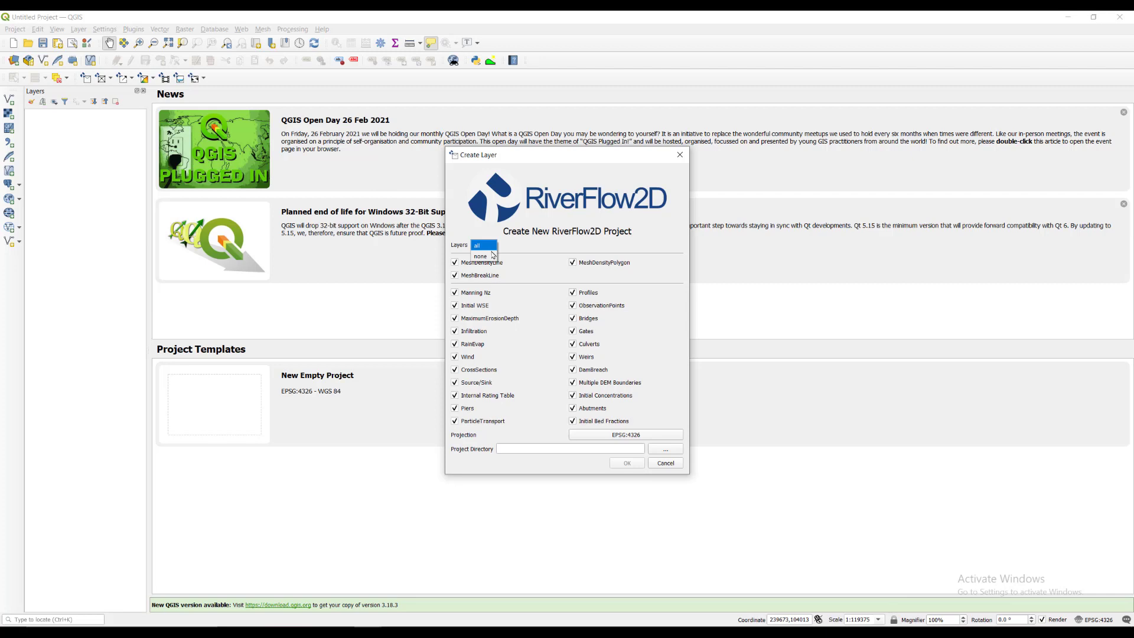
click(493, 257)
click(630, 441)
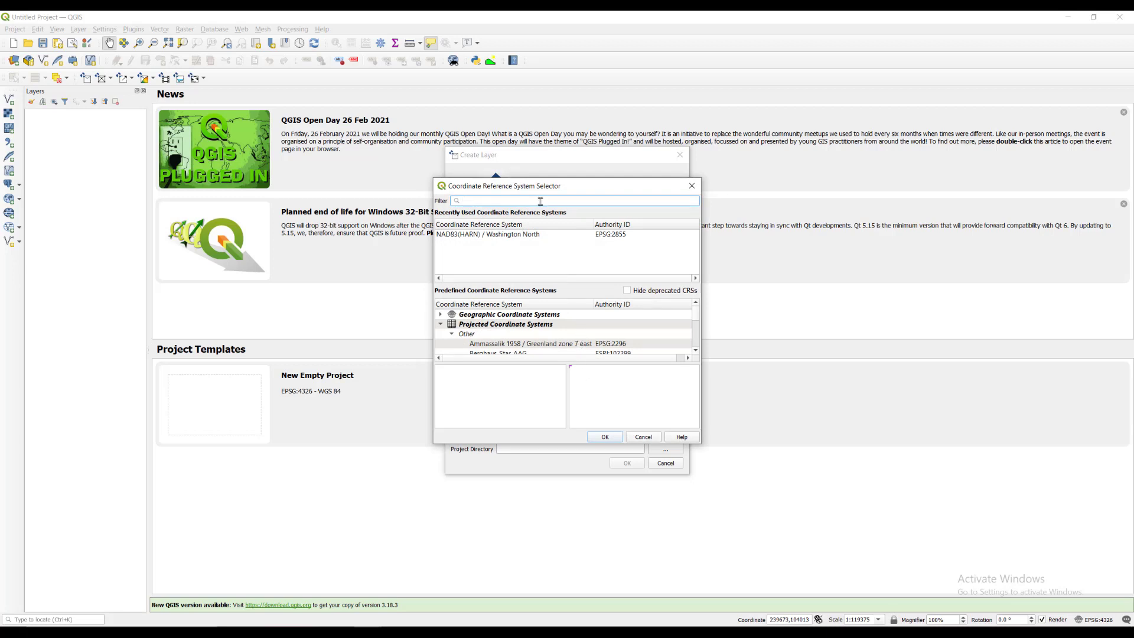
text(2855)
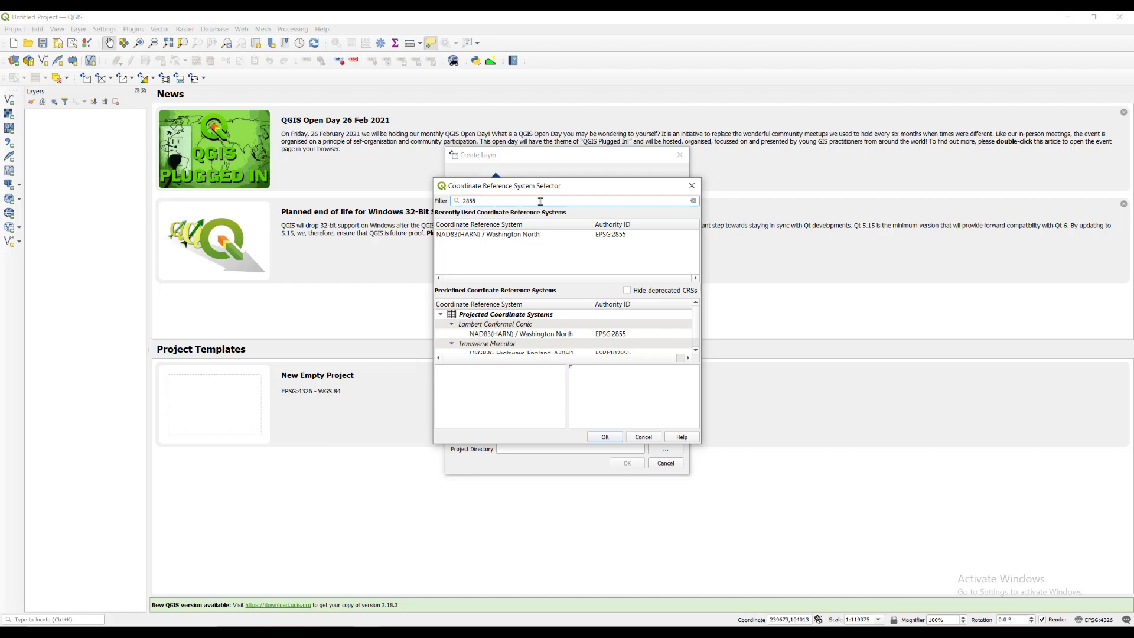
click(562, 335)
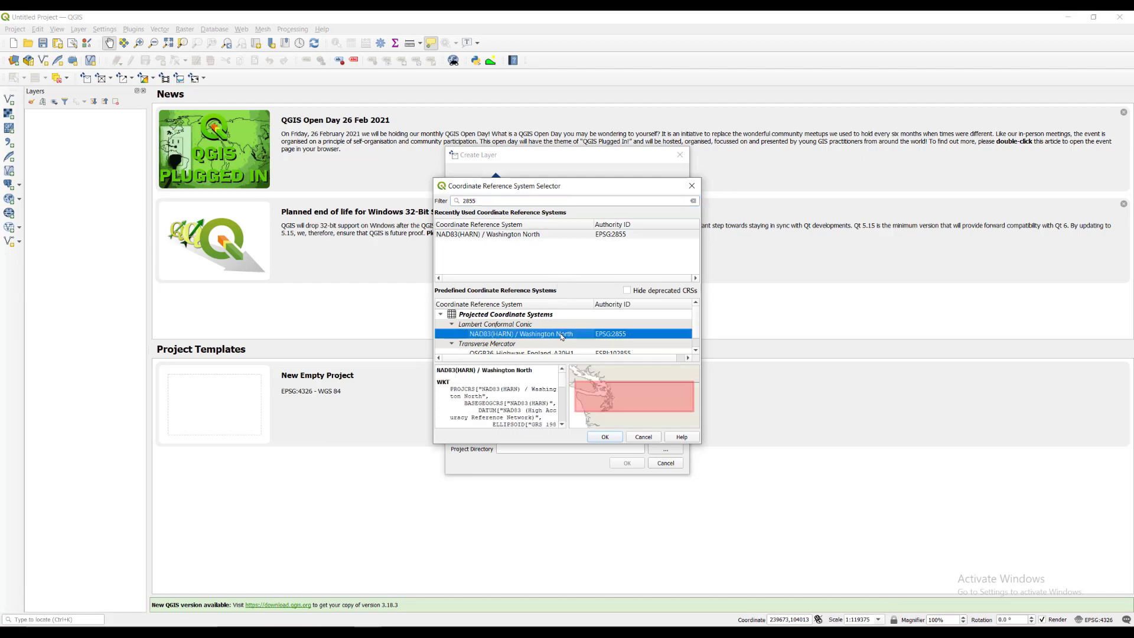
click(605, 437)
click(665, 448)
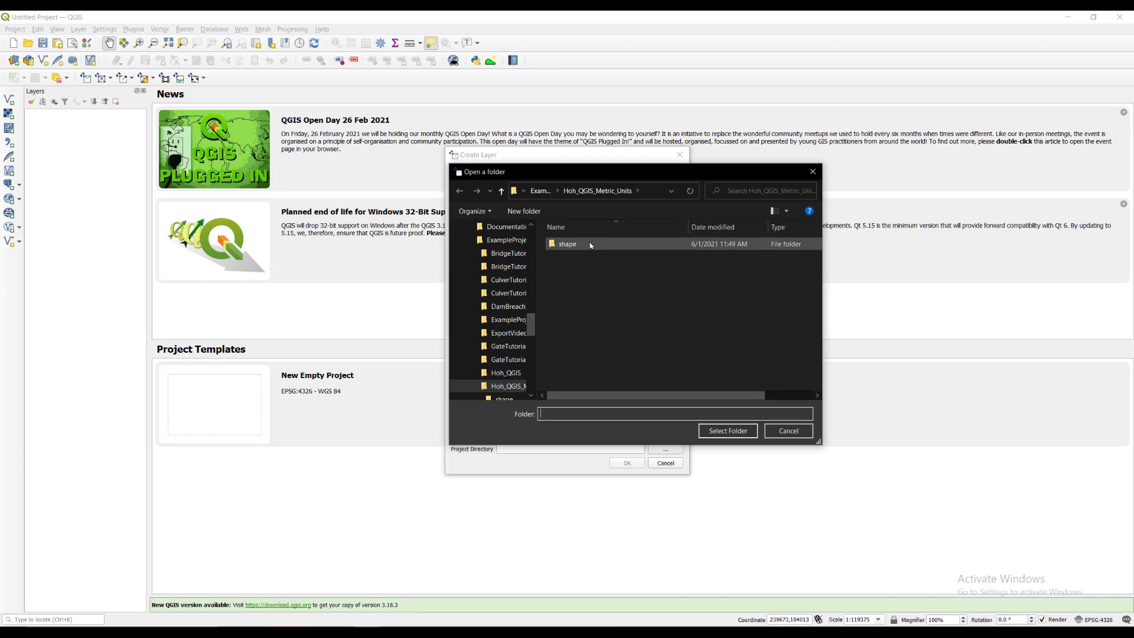
click(614, 192)
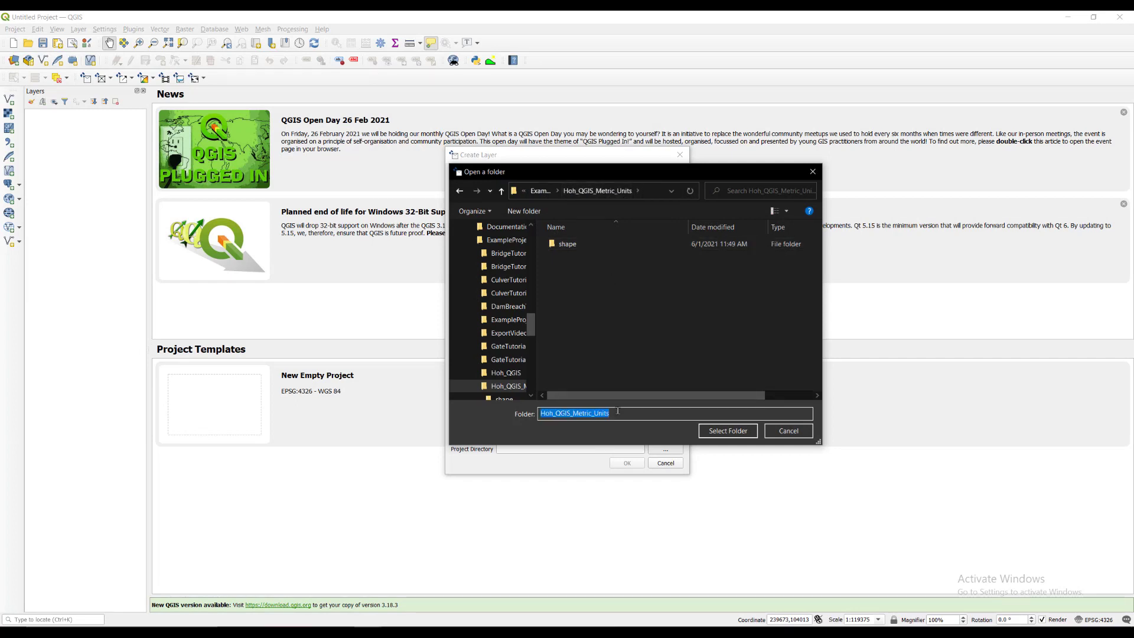
click(720, 437)
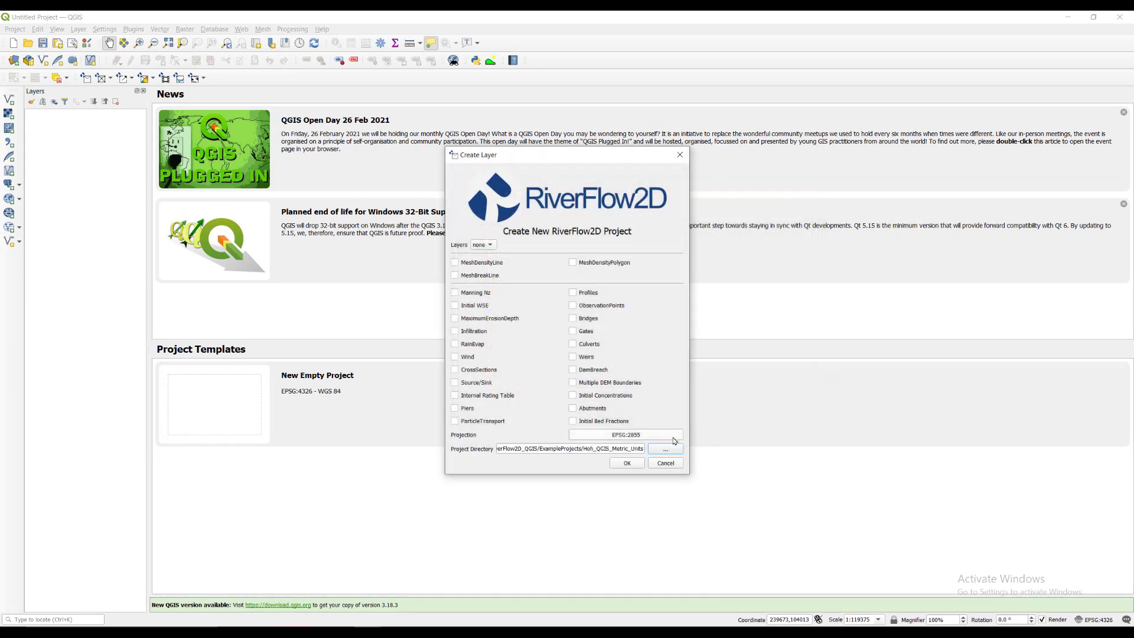
click(628, 464)
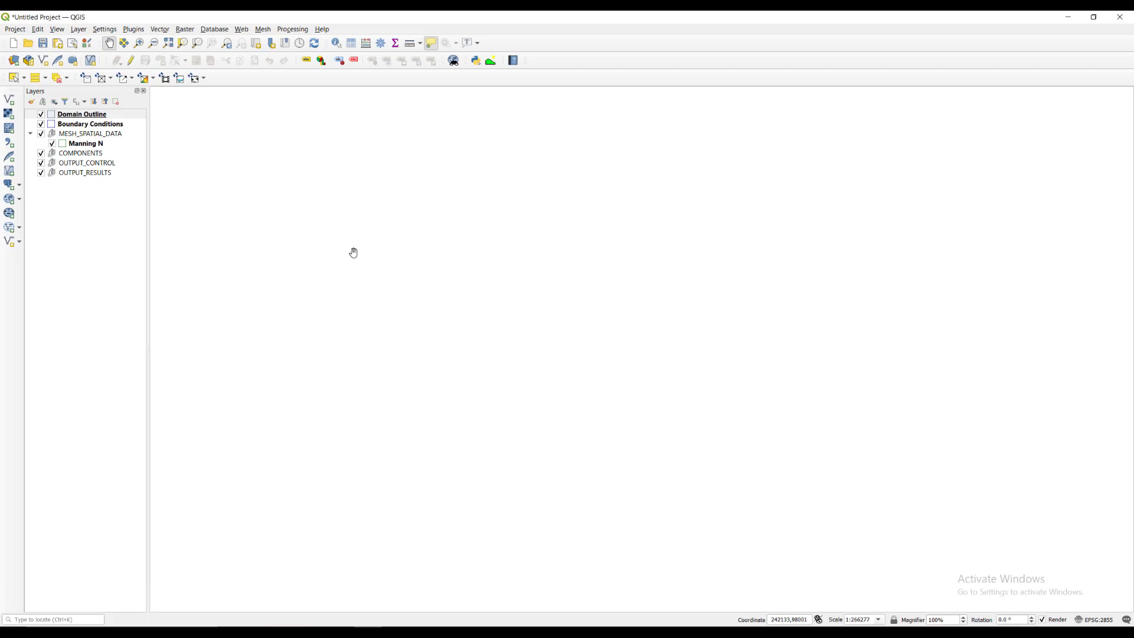
Add the hohdem2.asc raster from the Data Source Manager's Raster page
click(10, 114)
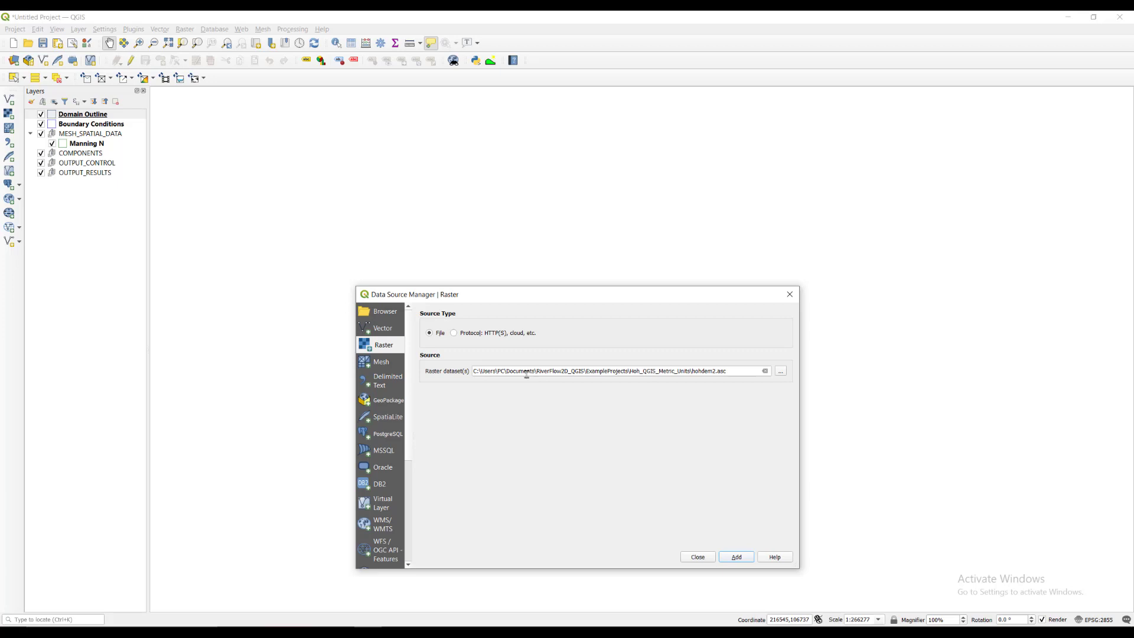
triple_click(733, 372)
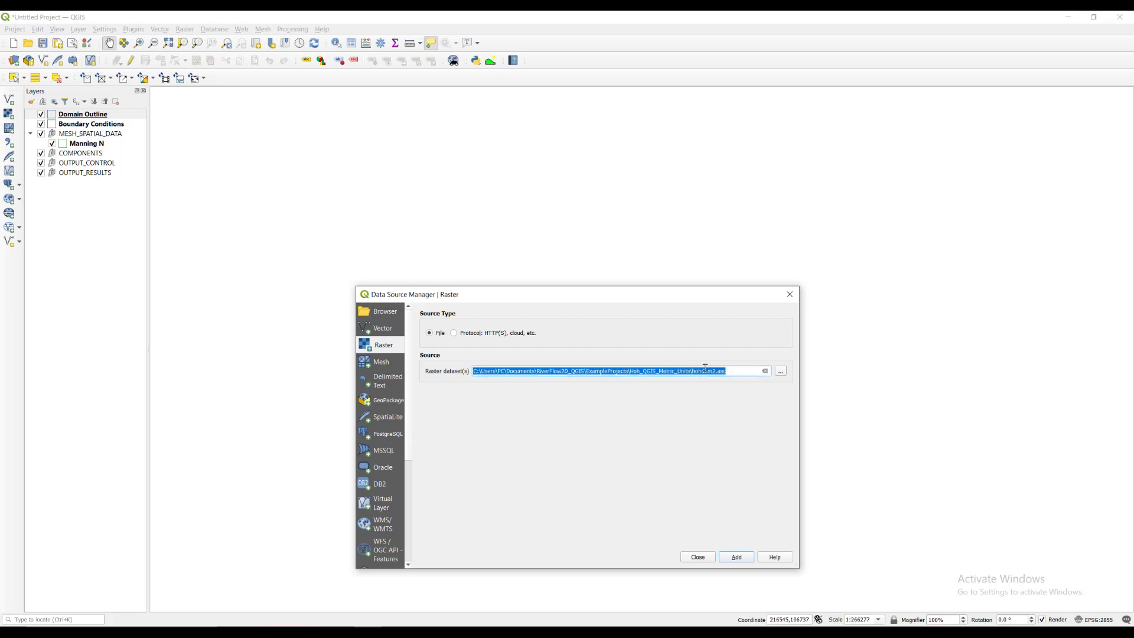
click(734, 372)
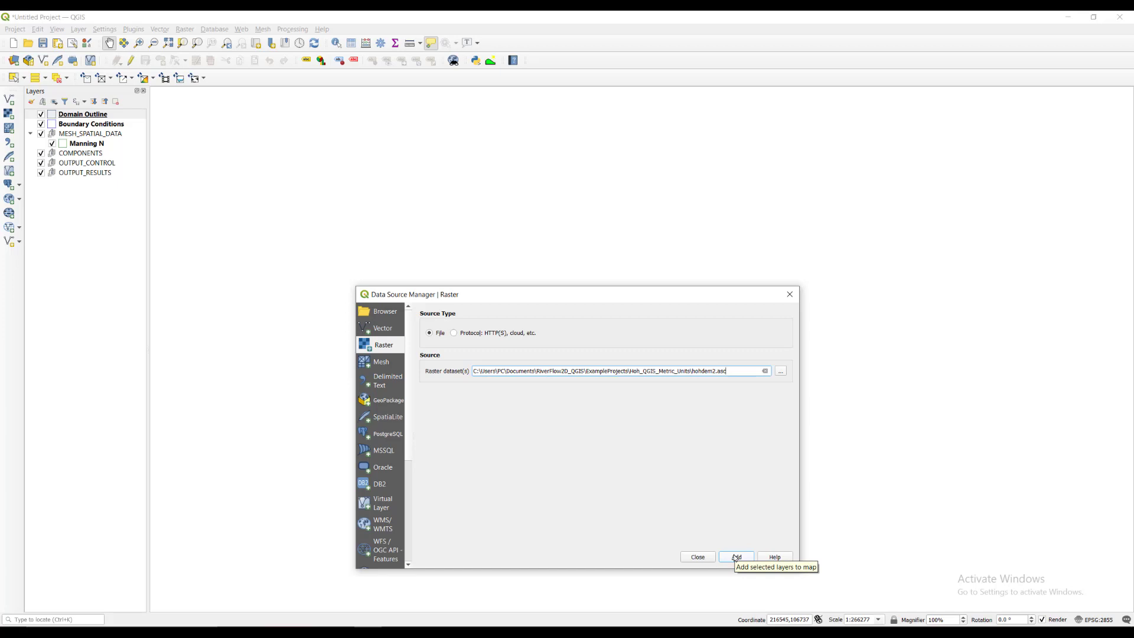
click(735, 558)
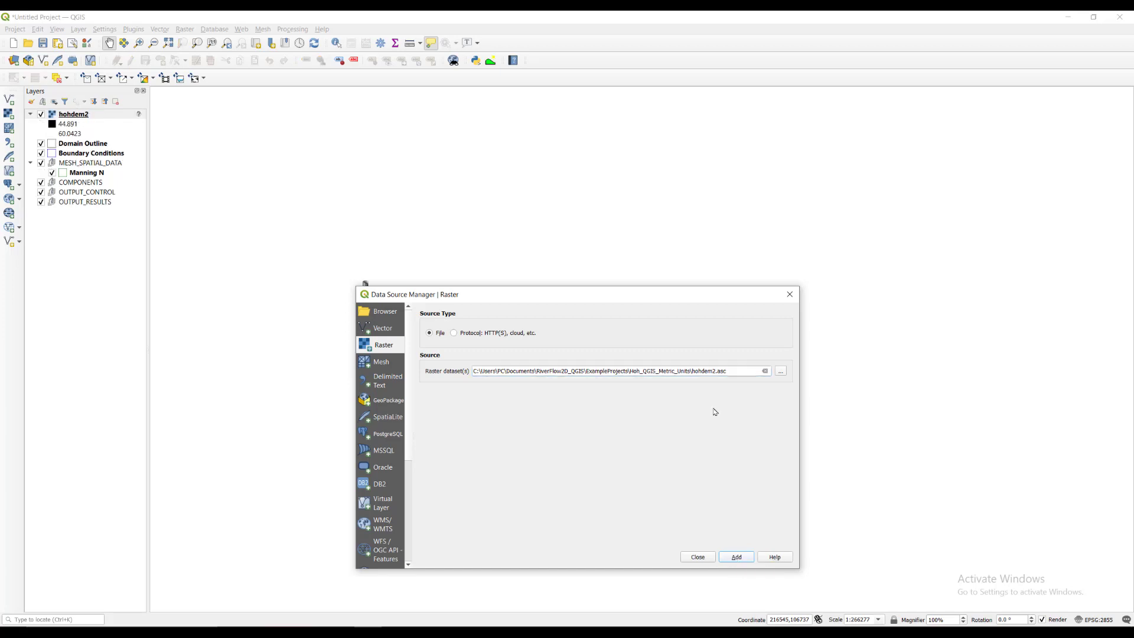
Zoom to the full DEM and move hohdem2 to the bottom of the layer list
click(704, 558)
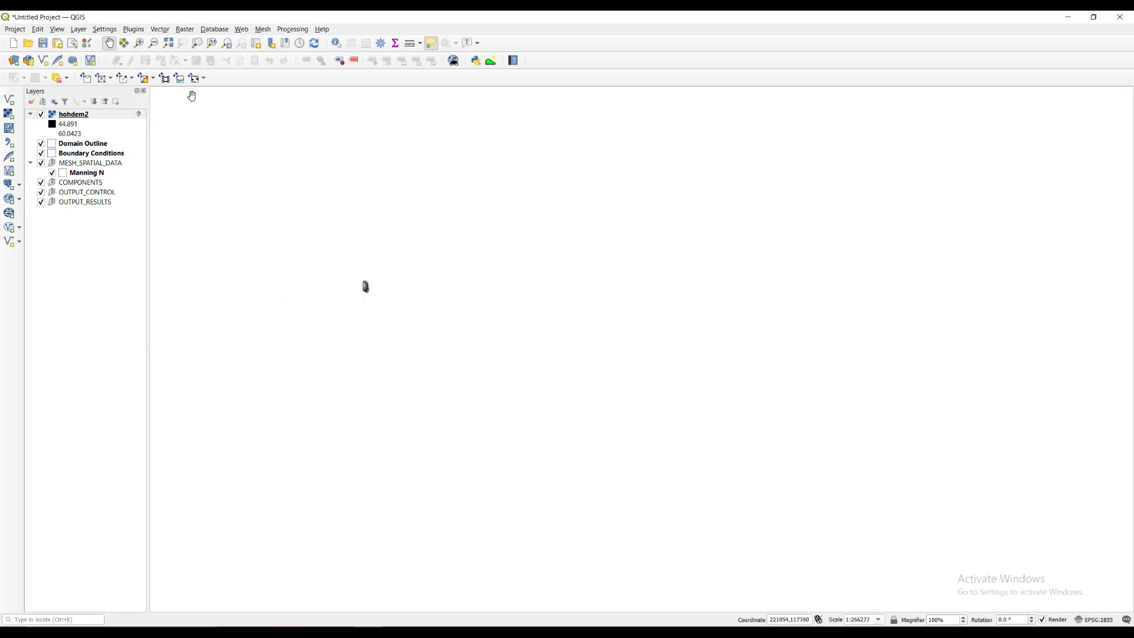
click(170, 44)
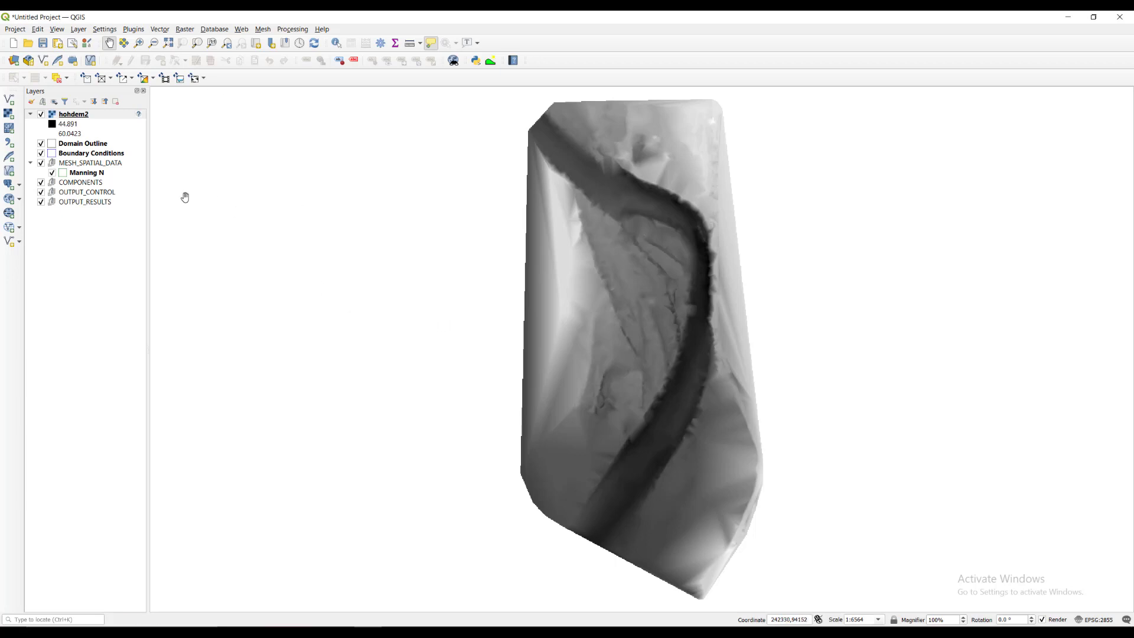
drag(87, 115, 101, 214)
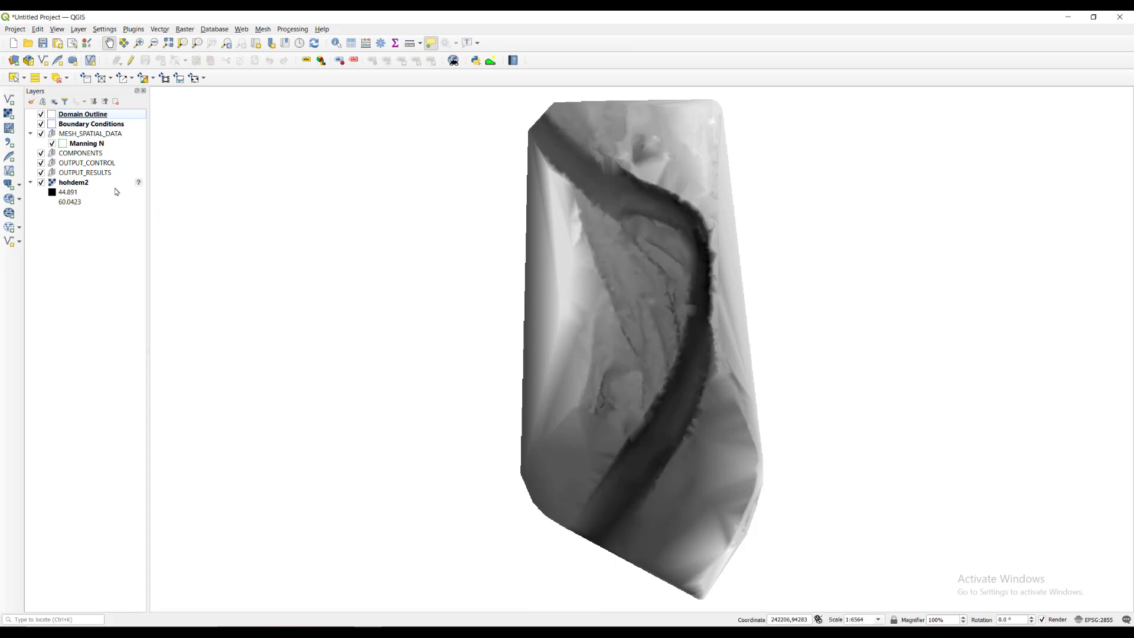
Assign hohdem2 the NAD83(HARN) / Washington North (EPSG:2855) coordinate system
mouse_move(140, 184)
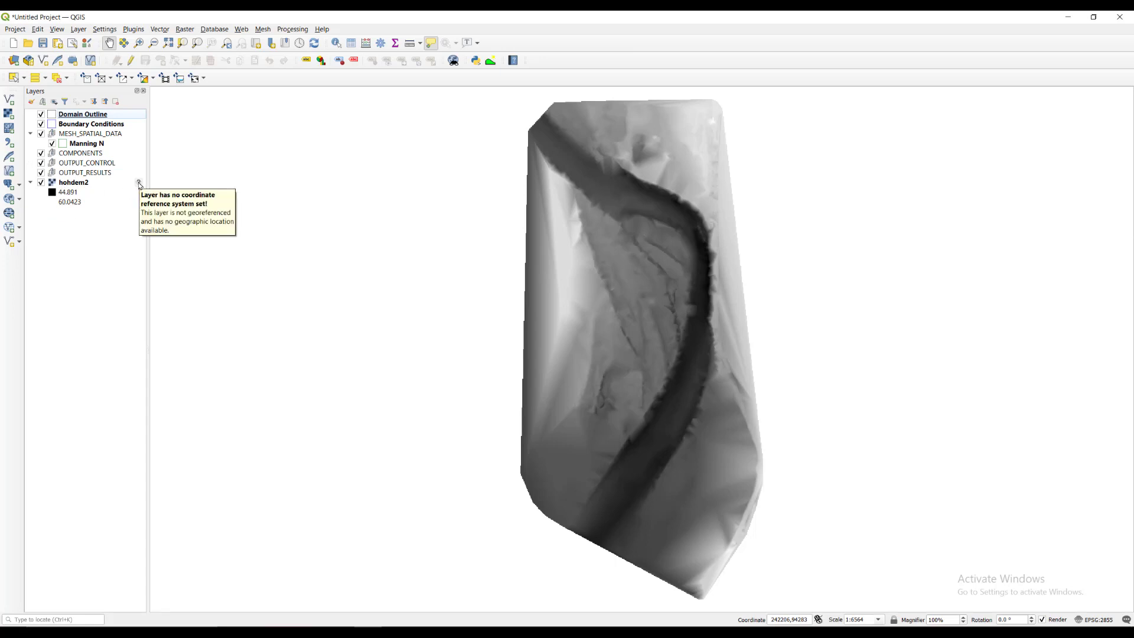
click(139, 185)
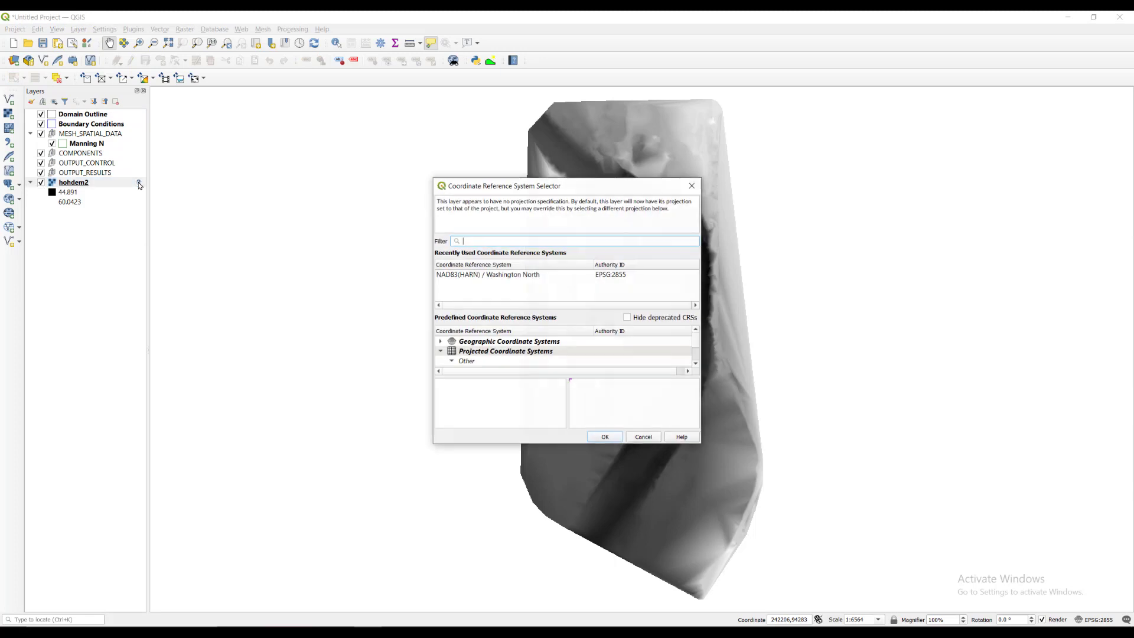
click(537, 275)
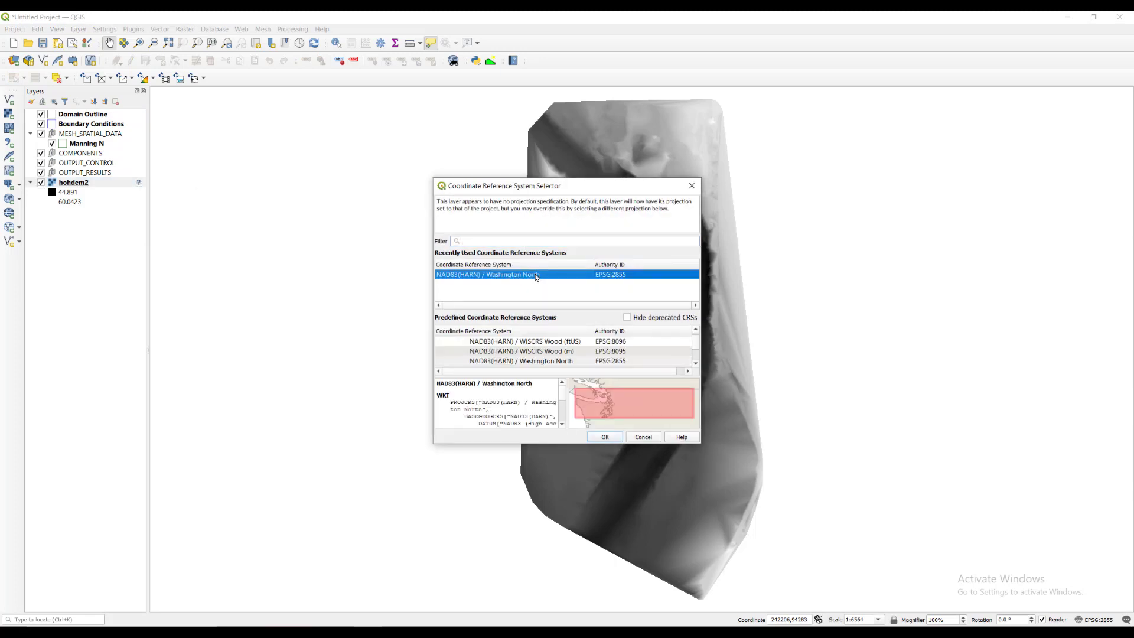
click(606, 438)
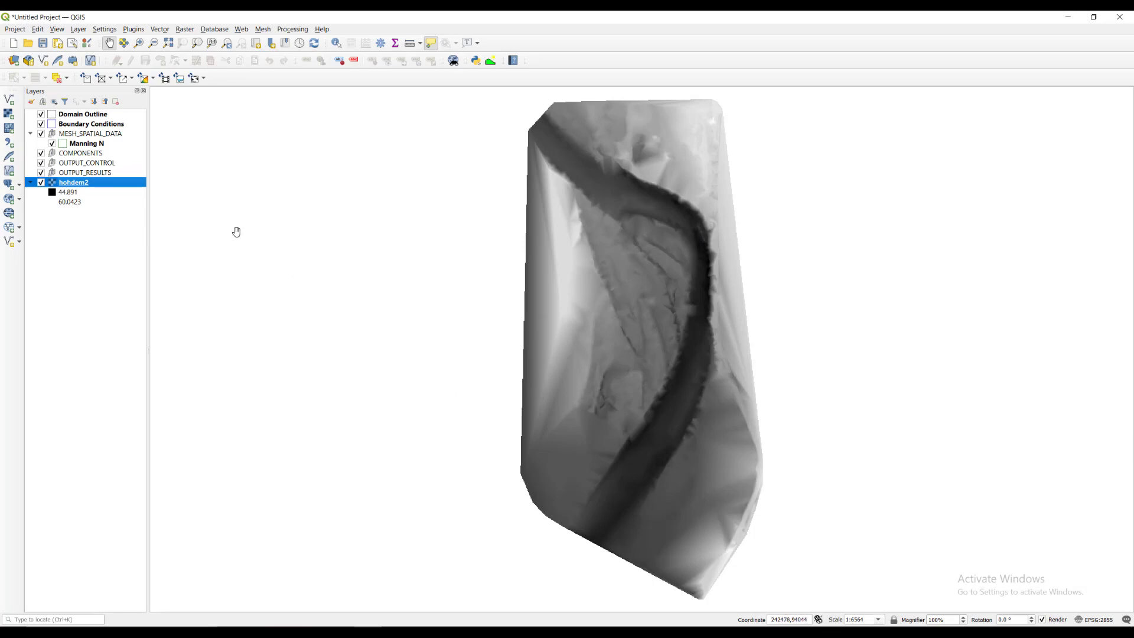
Change hohdem2's Symbology render type from singleband gray to Hillshade and apply it
right_click(117, 185)
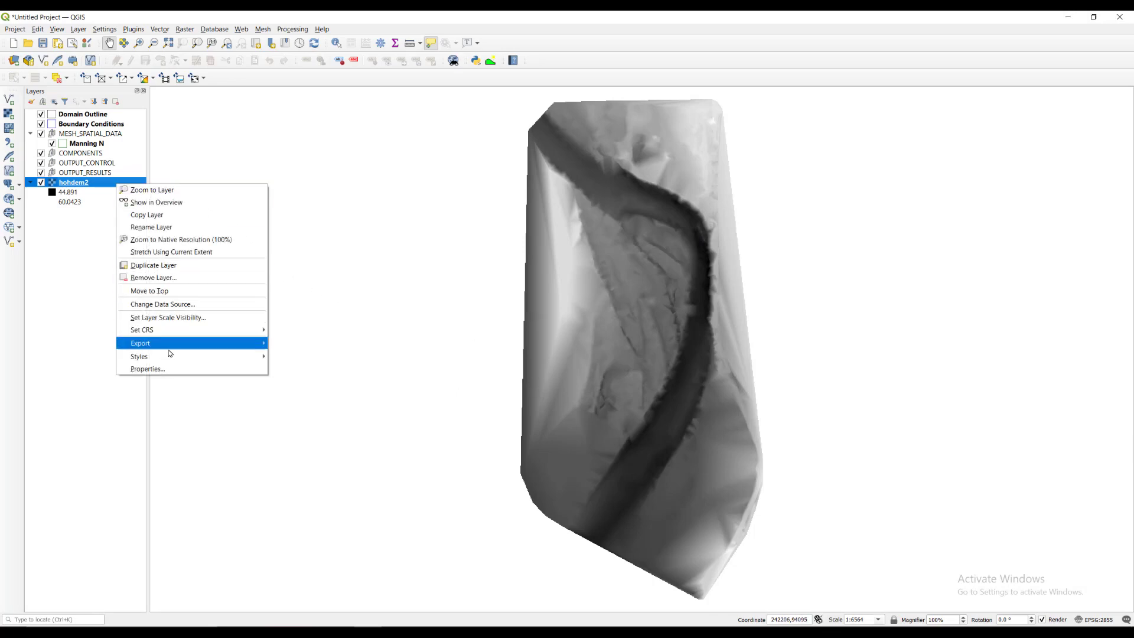
click(162, 369)
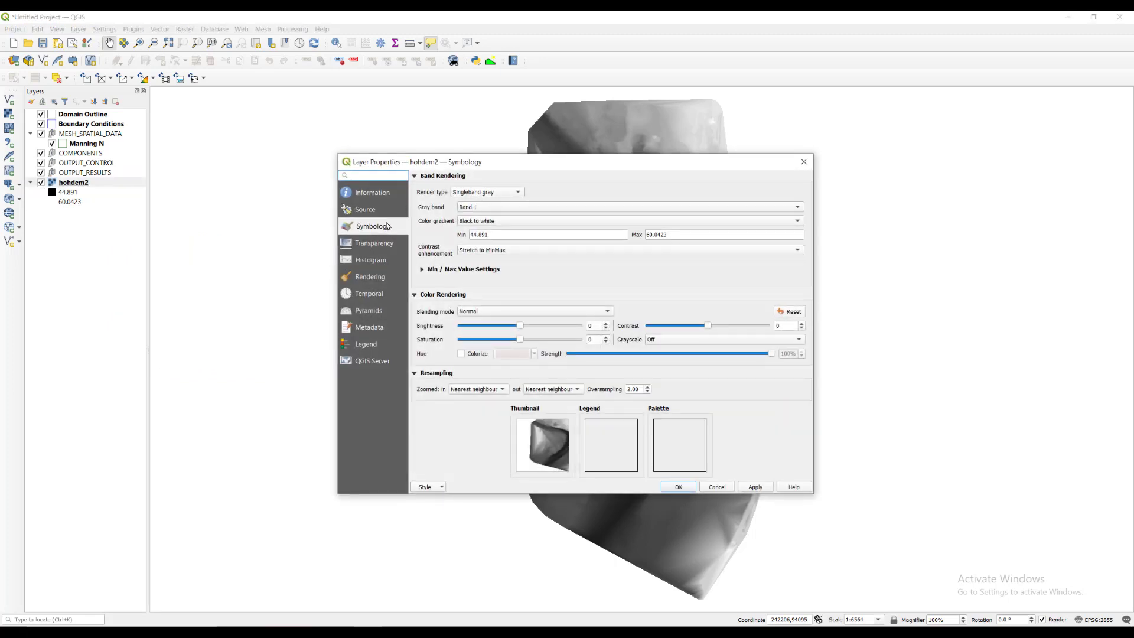
click(468, 194)
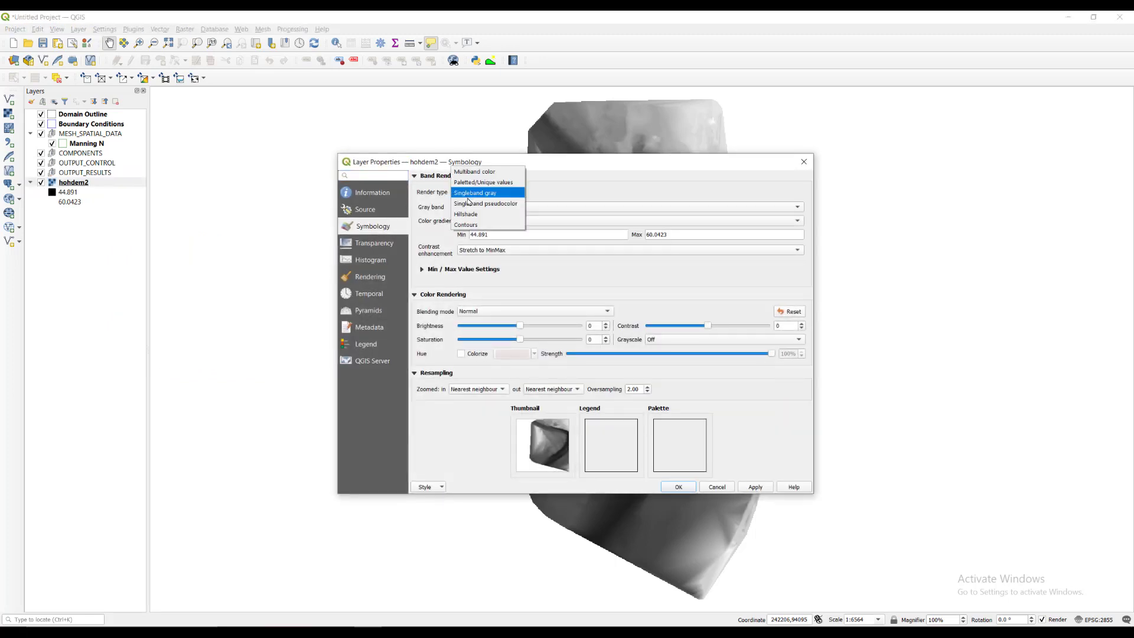
click(463, 215)
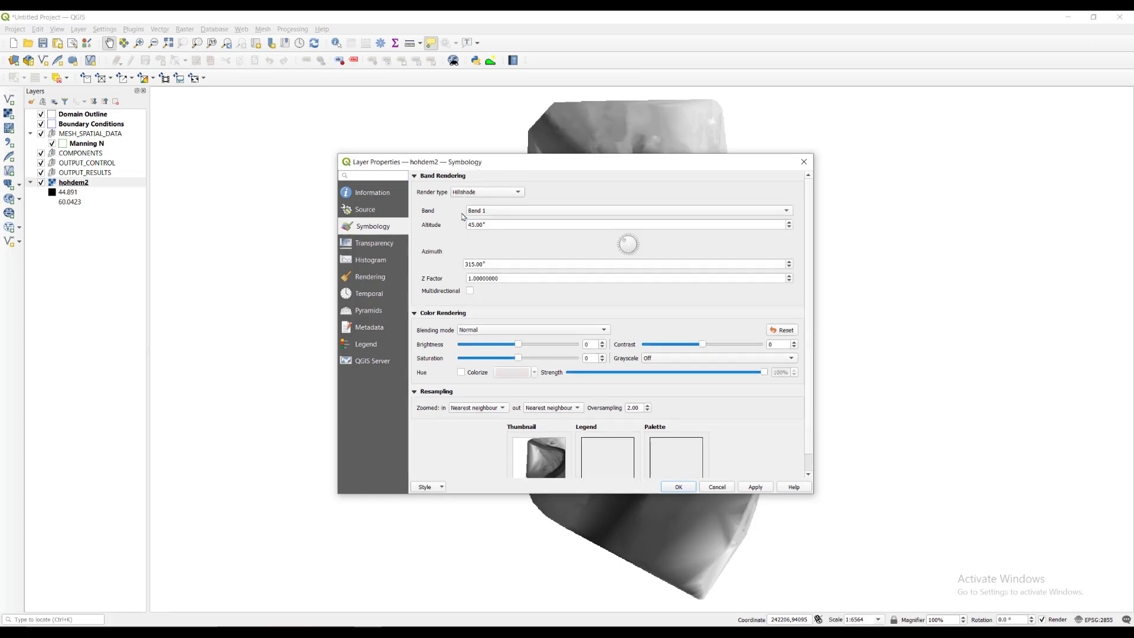
click(739, 487)
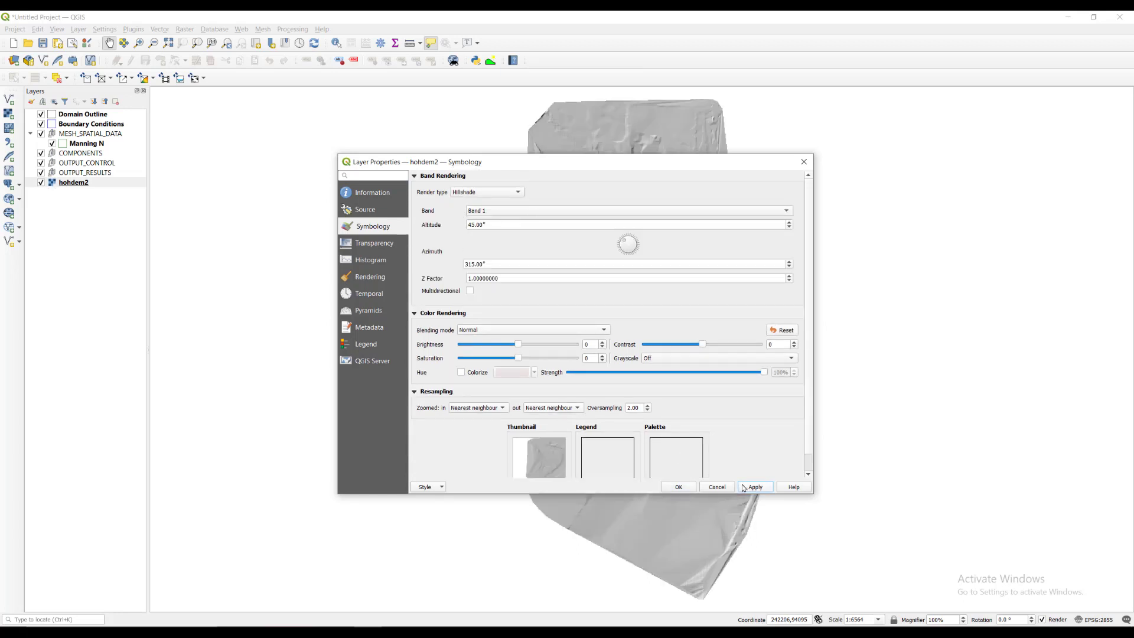
click(678, 486)
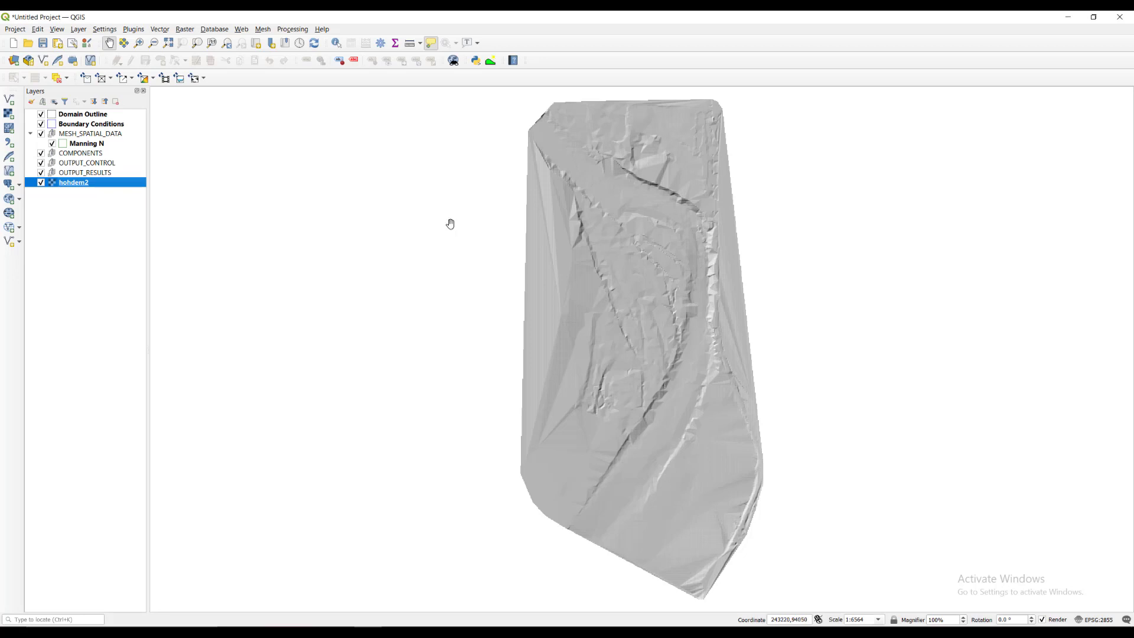
Make the Domain Outline layer editable and choose the Add Polygon Feature tool
click(84, 115)
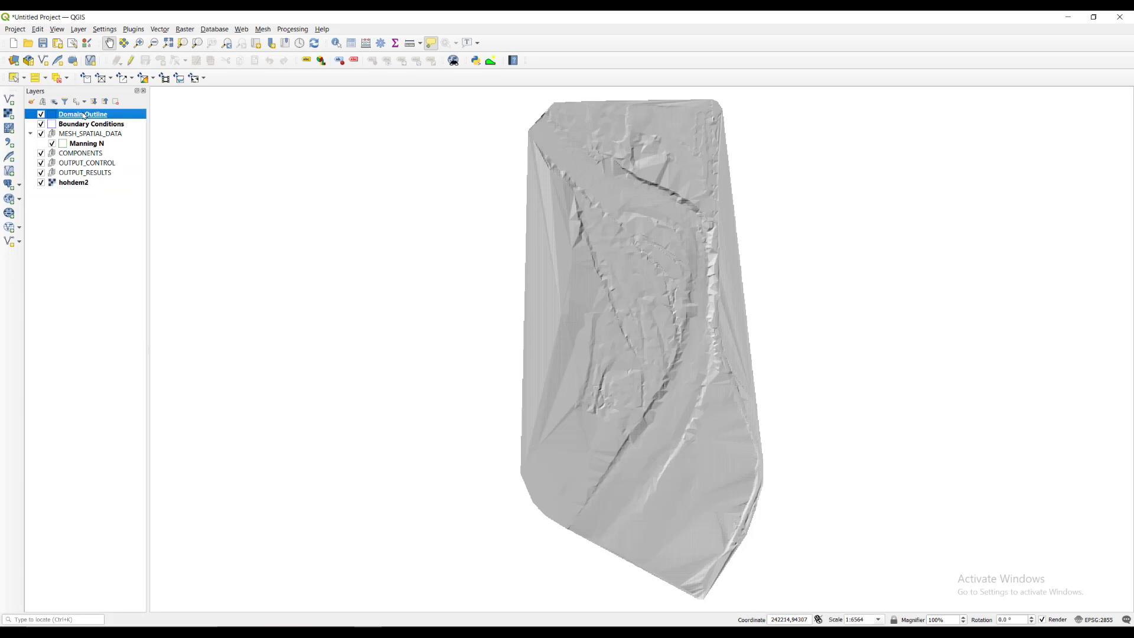
click(130, 60)
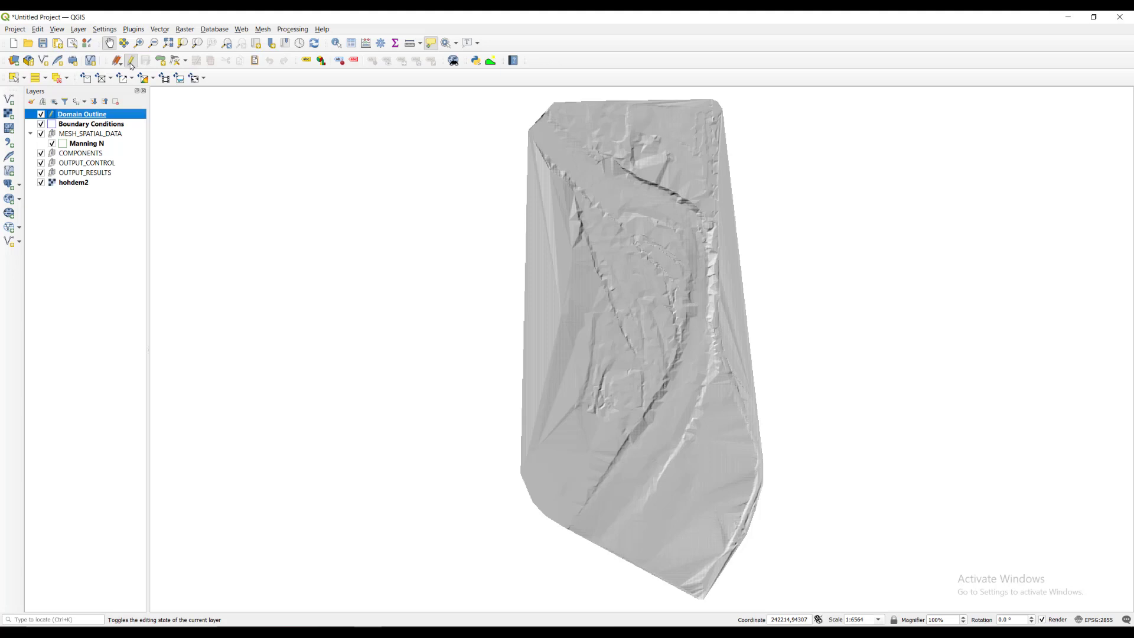
click(163, 62)
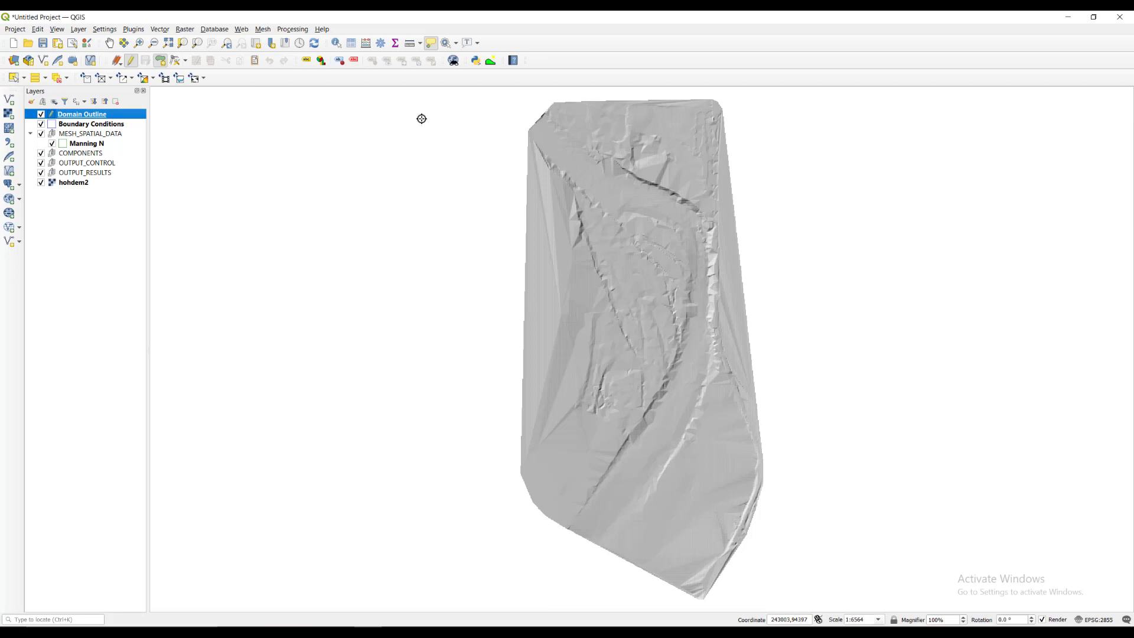
Trace polygon vertices around the river corridor, down the left bank and back up the right edge
click(555, 113)
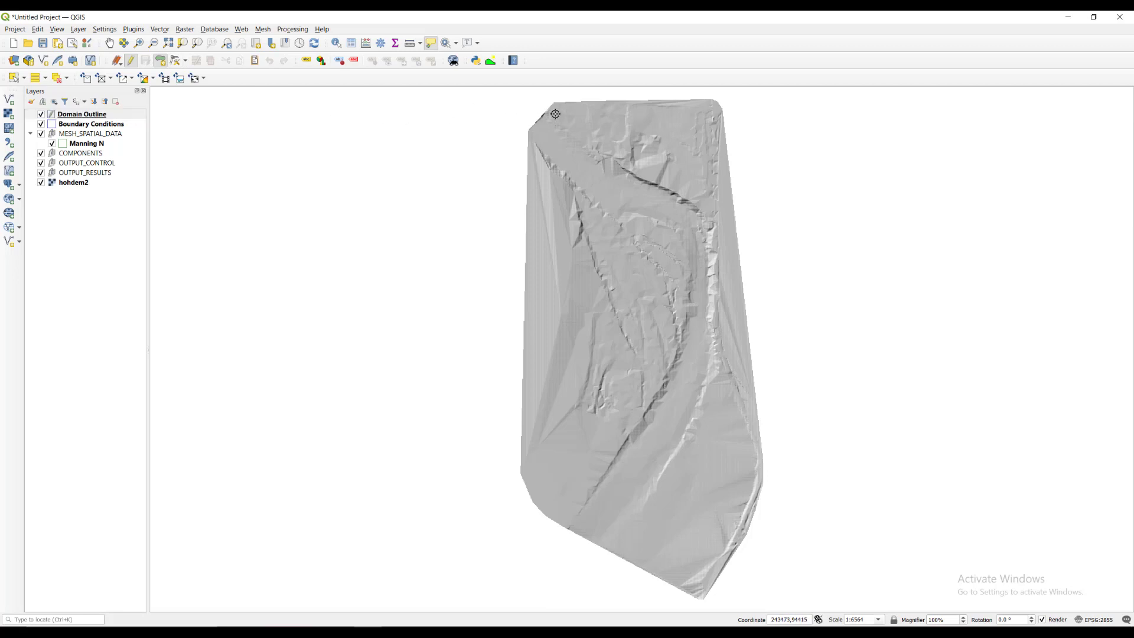
click(530, 145)
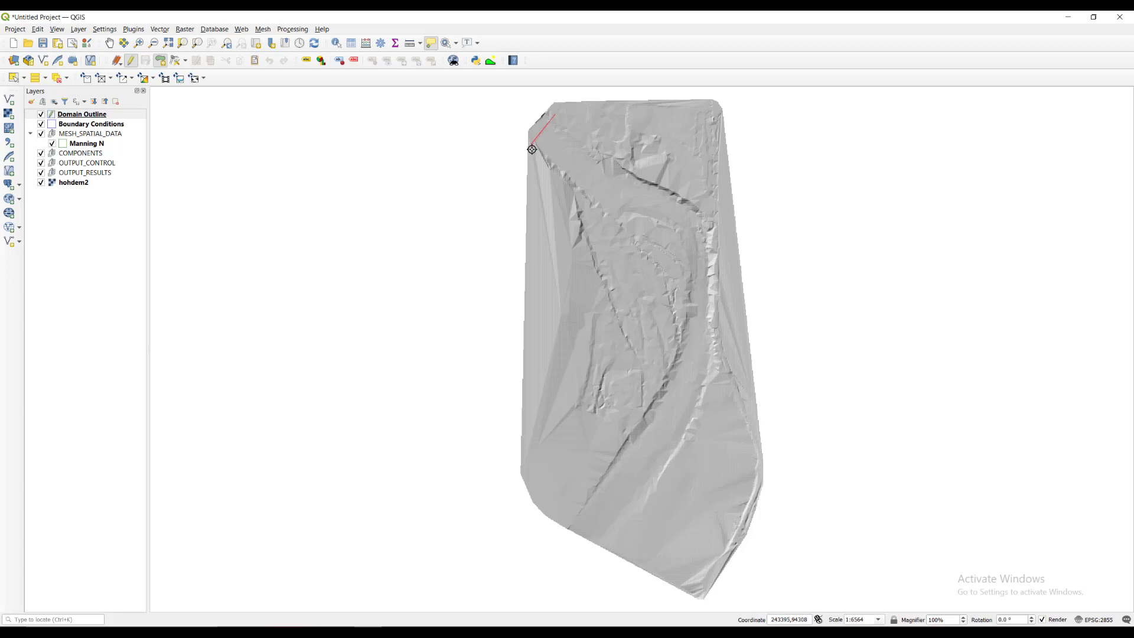
click(562, 203)
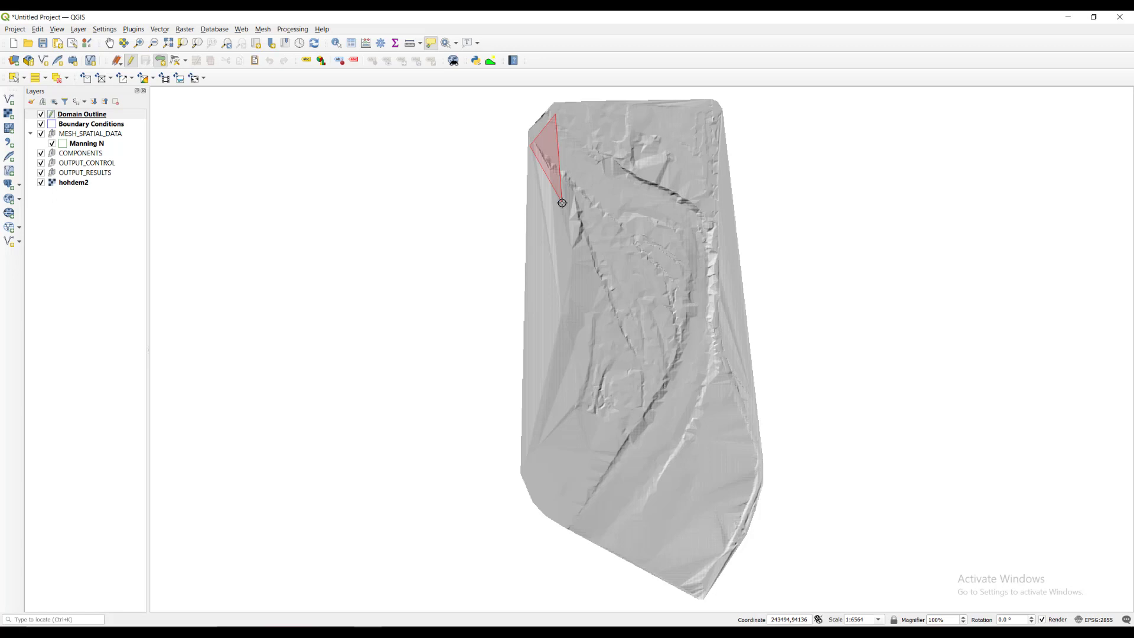
click(581, 255)
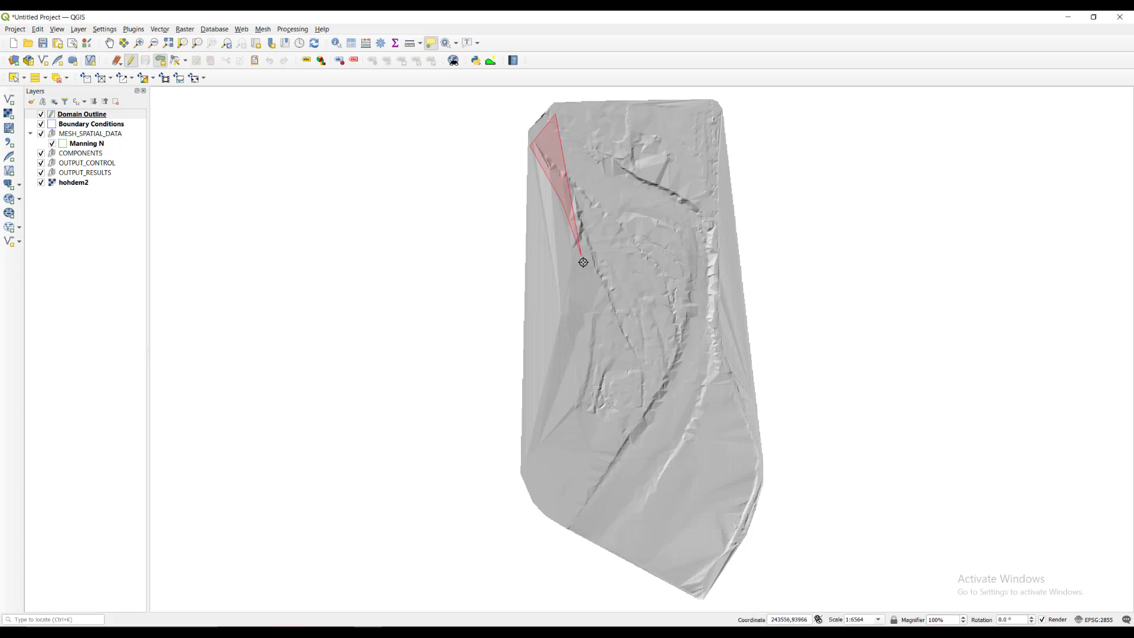
click(607, 342)
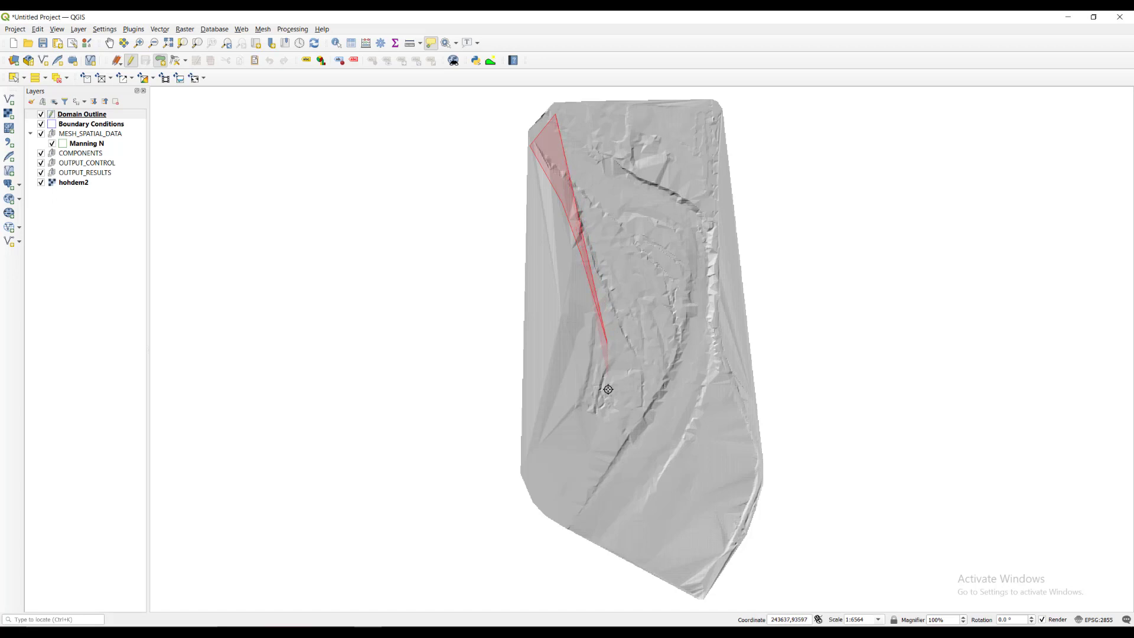
click(560, 475)
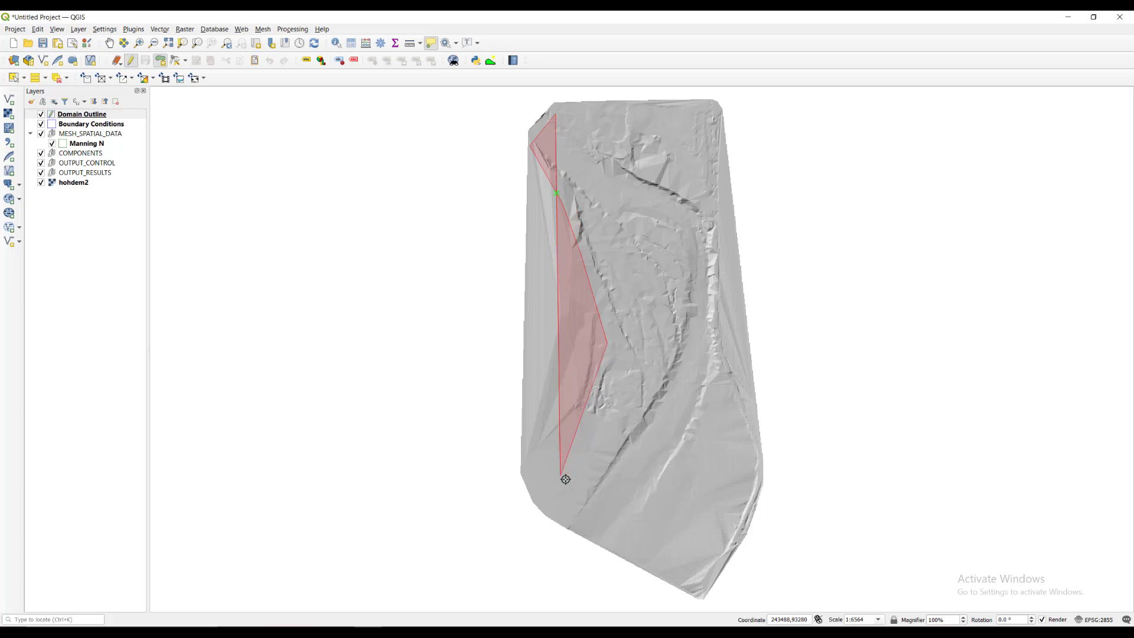
click(700, 577)
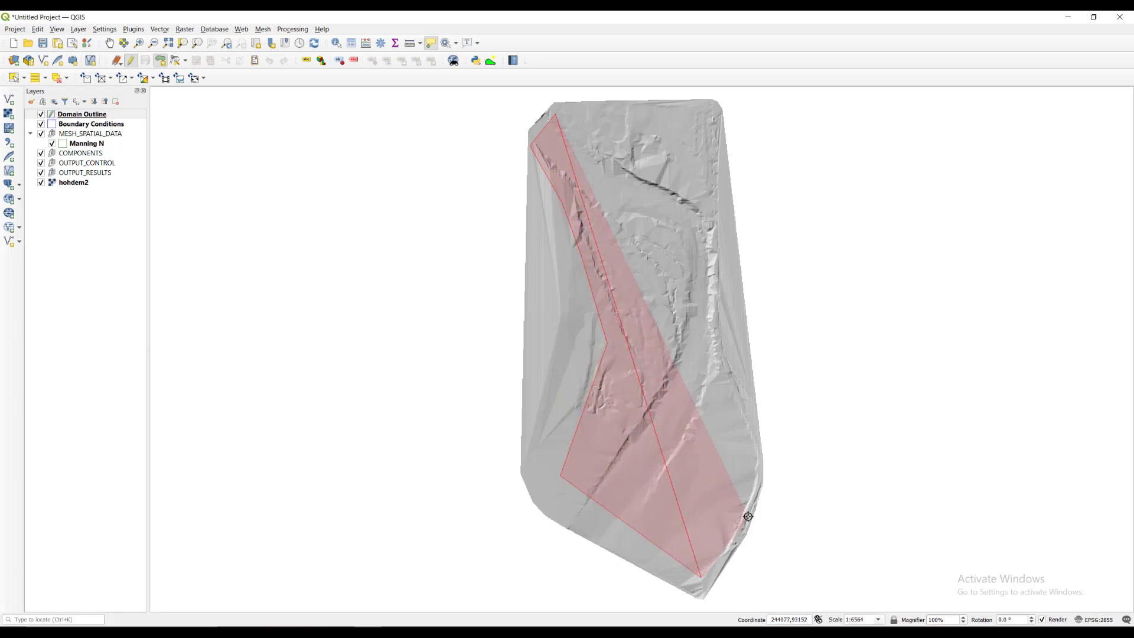
click(749, 515)
click(753, 479)
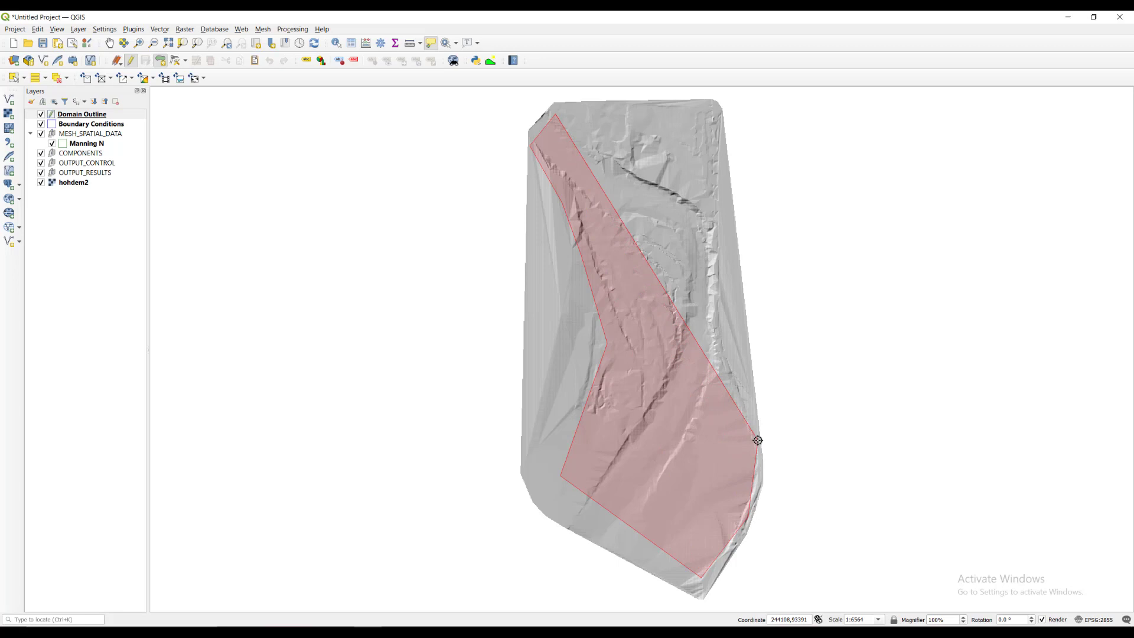
click(758, 440)
click(724, 352)
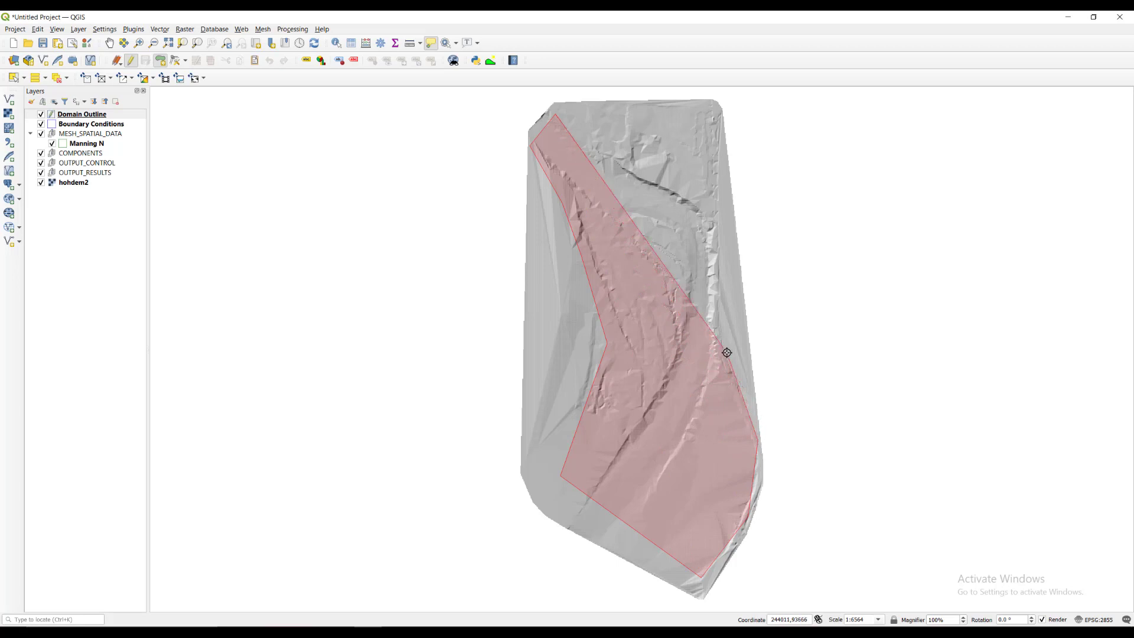
click(711, 302)
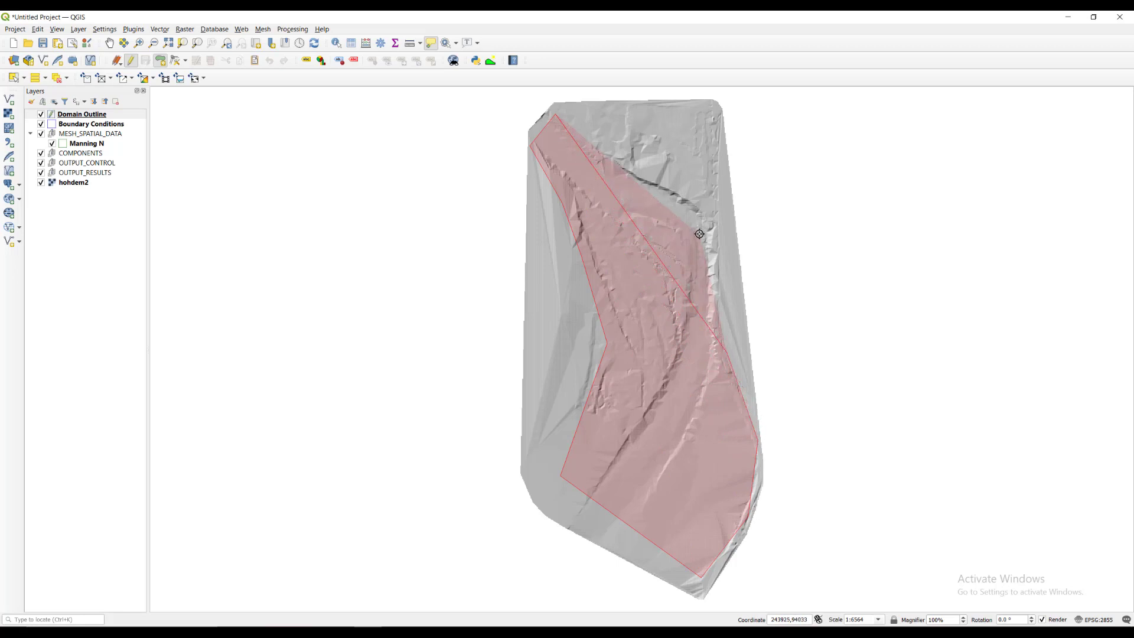
click(704, 203)
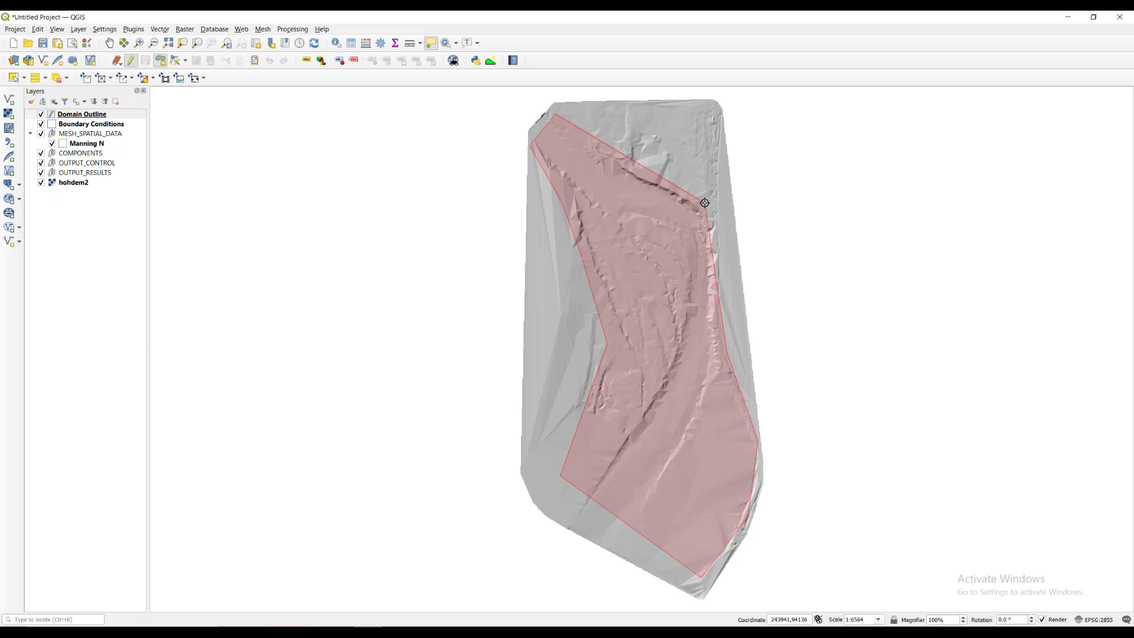
Finish the domain polygon and enter a CellSize of 20 in its attributes
right_click(705, 202)
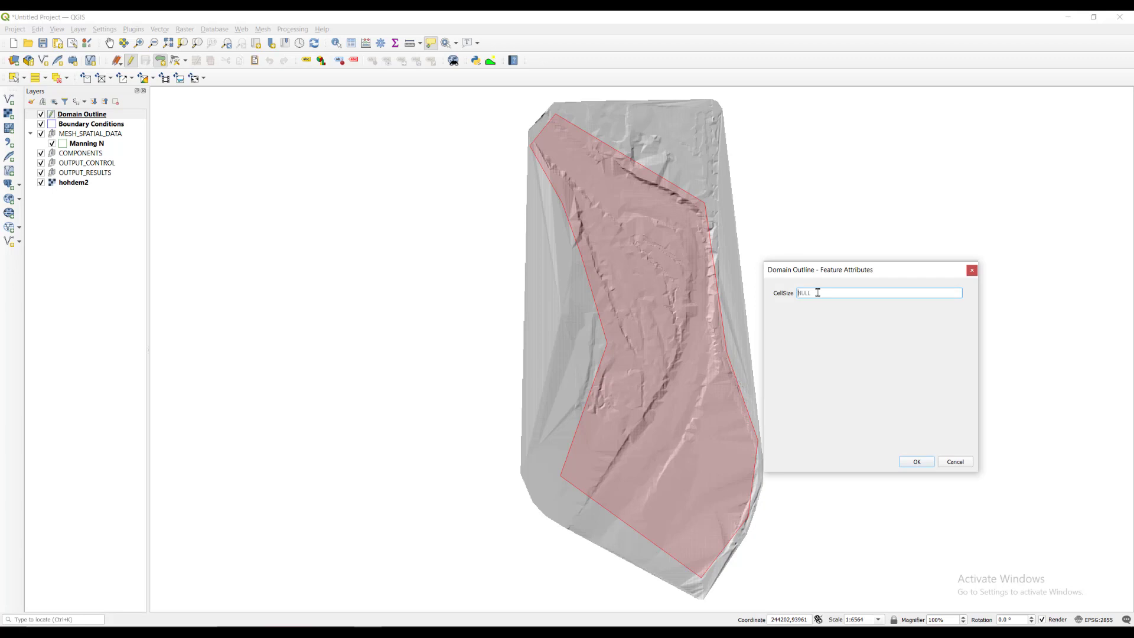
text(20)
click(916, 462)
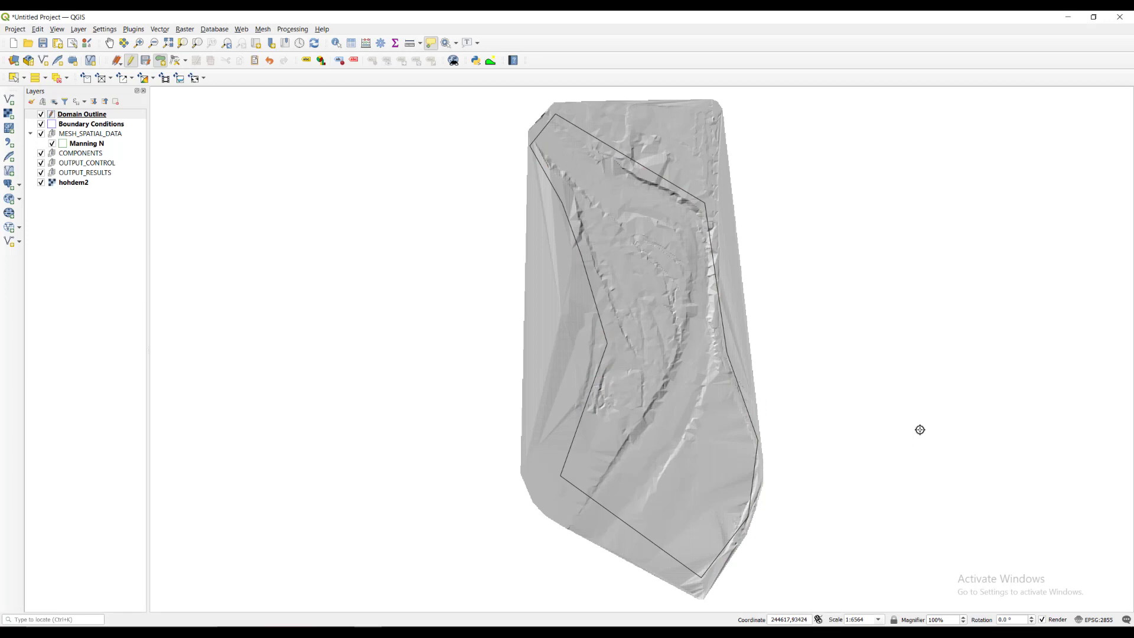
Save the Domain Outline edits, stop editing, and generate the TriMesh triangular mesh
click(145, 62)
click(132, 60)
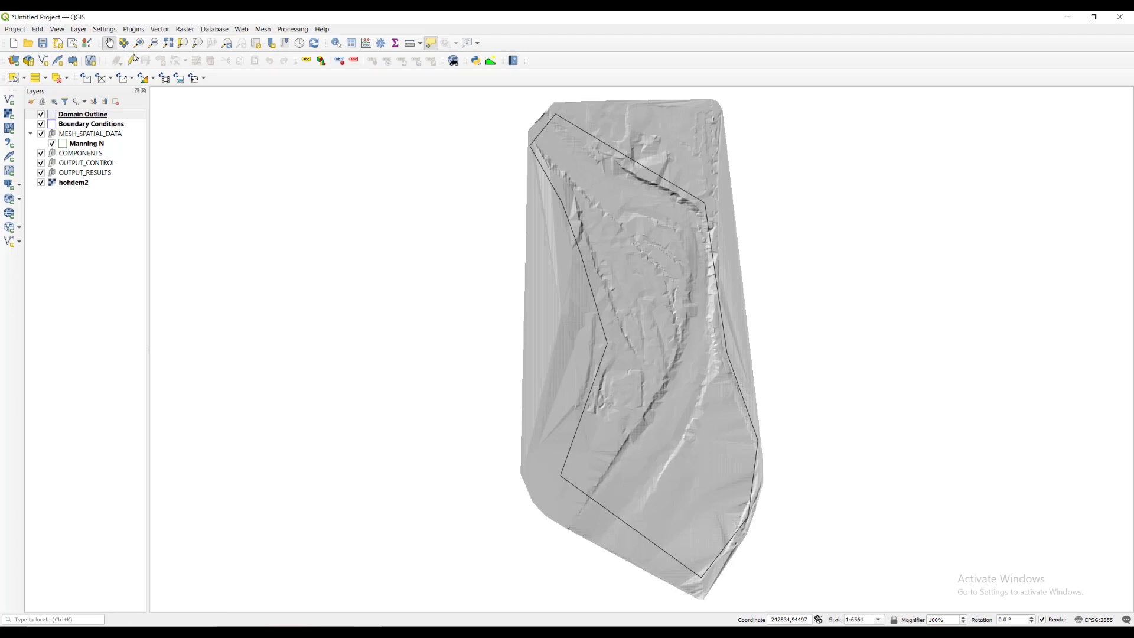
click(102, 79)
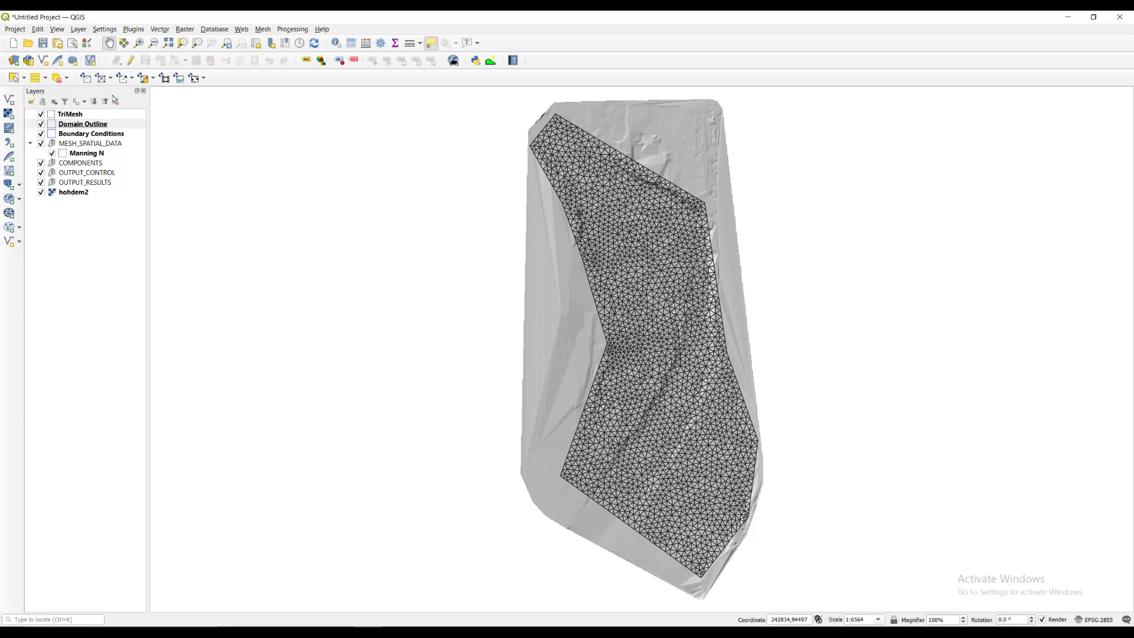
Review the Gmsh log reporting 2126 vertices and 4415 elements, then close the panel
click(57, 29)
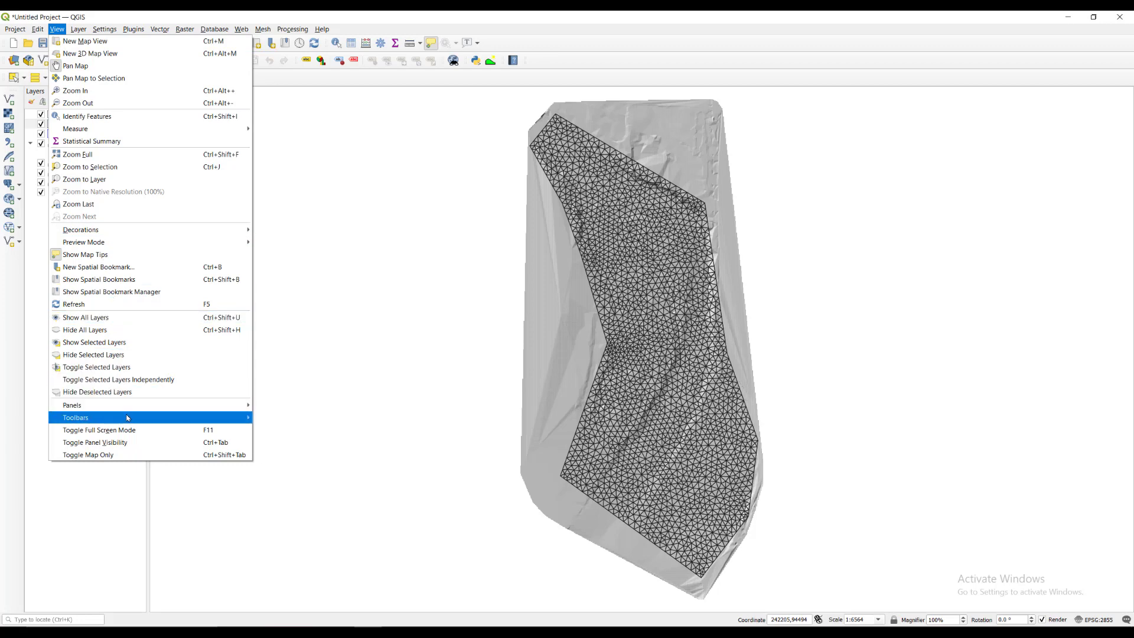
mouse_move(136, 405)
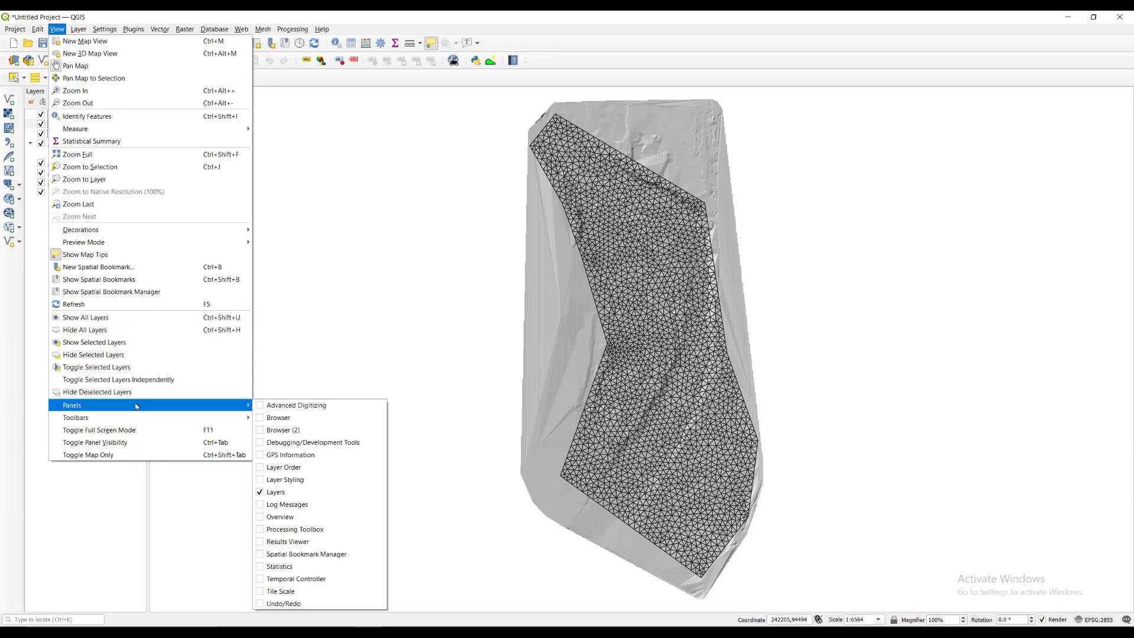
click(287, 504)
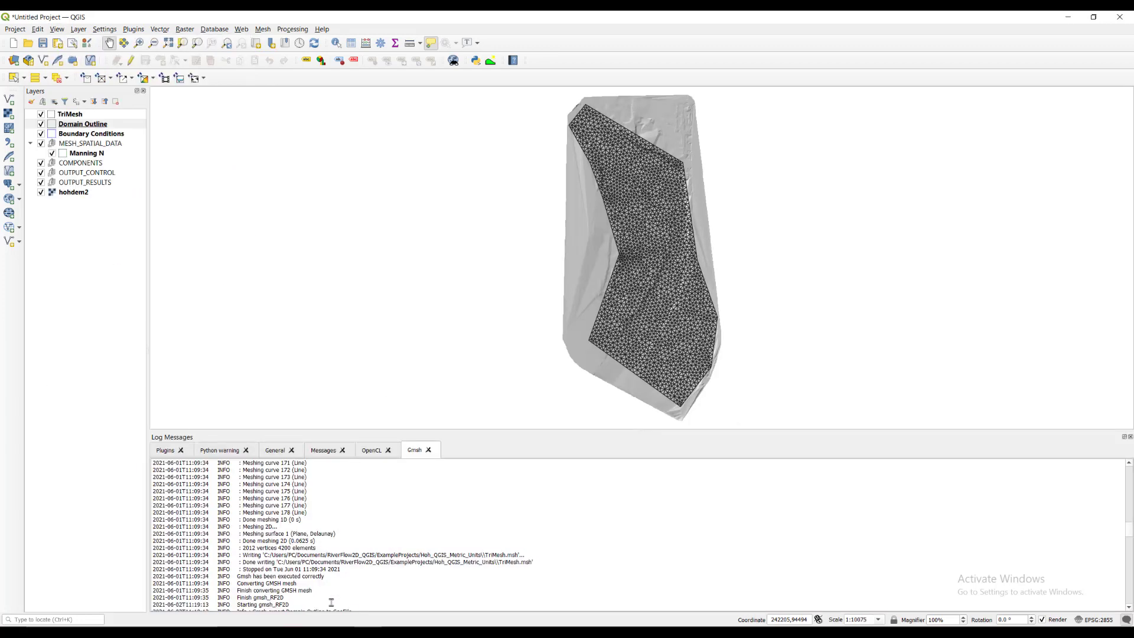
scroll(330, 576, down, 20)
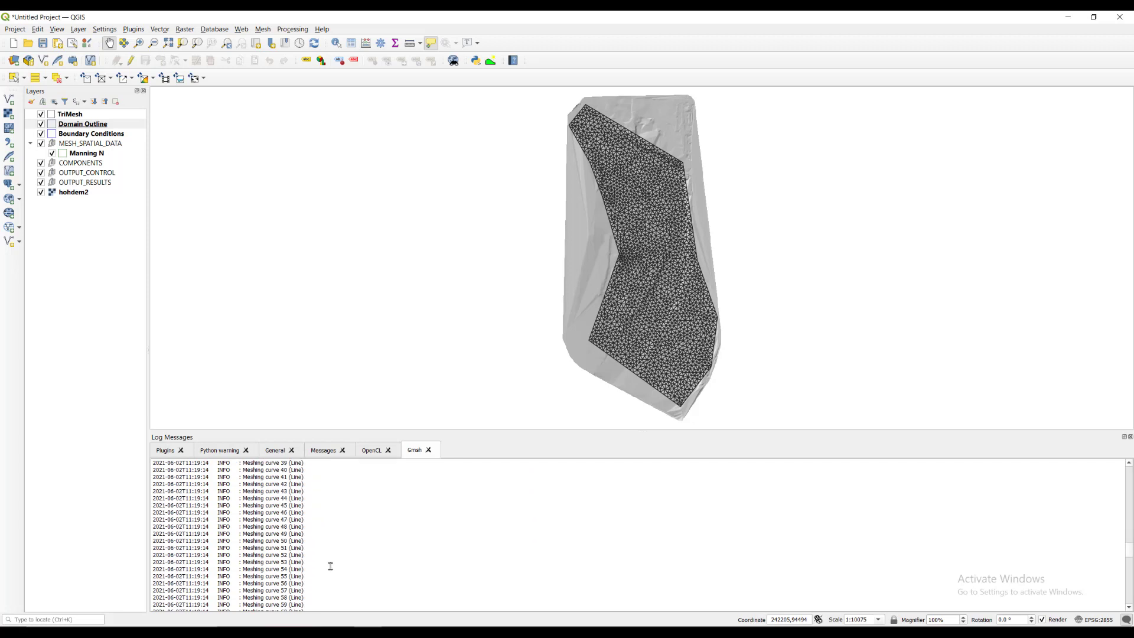
scroll(338, 559, down, 20)
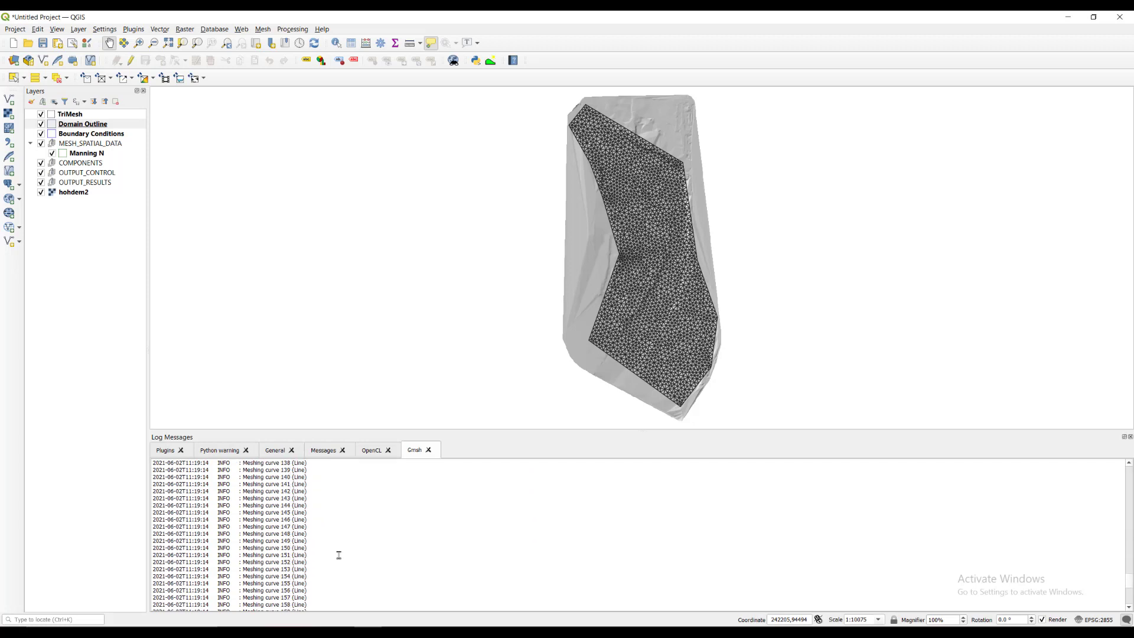
scroll(339, 556, down, 5)
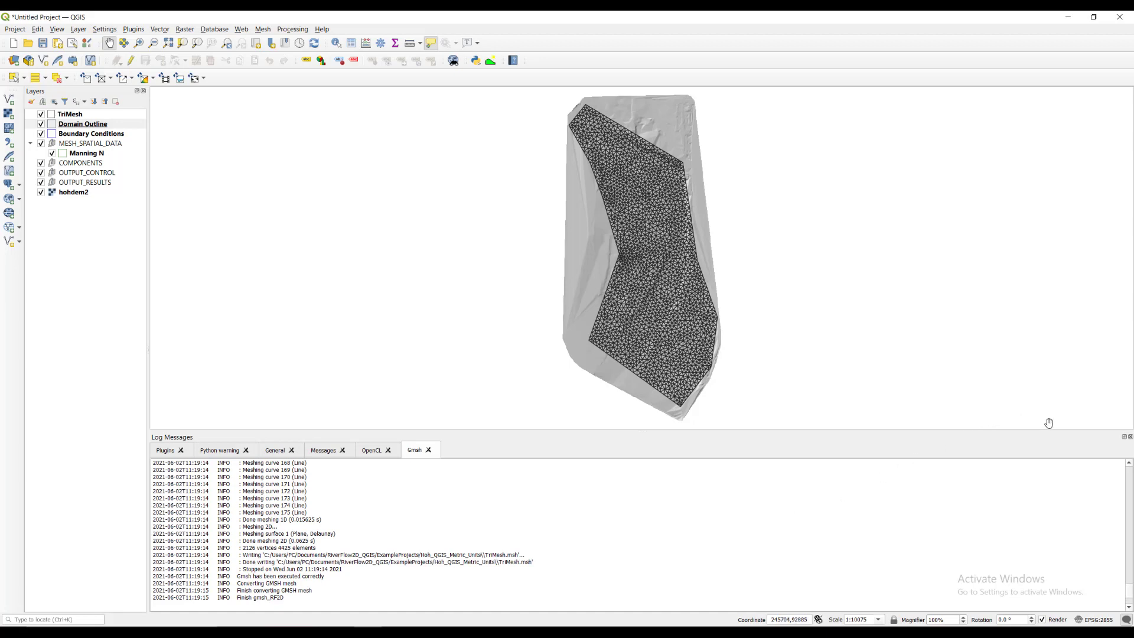
click(1130, 437)
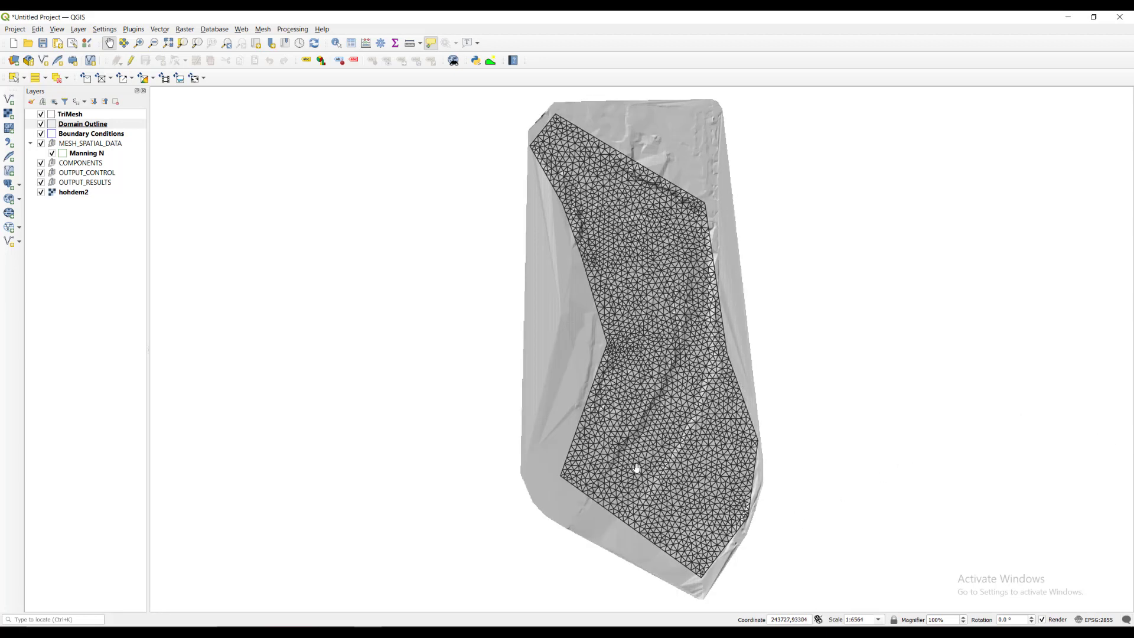
Make the Boundary Conditions layer editable and choose the Add Polygon Feature tool
mouse_move(637, 469)
click(112, 135)
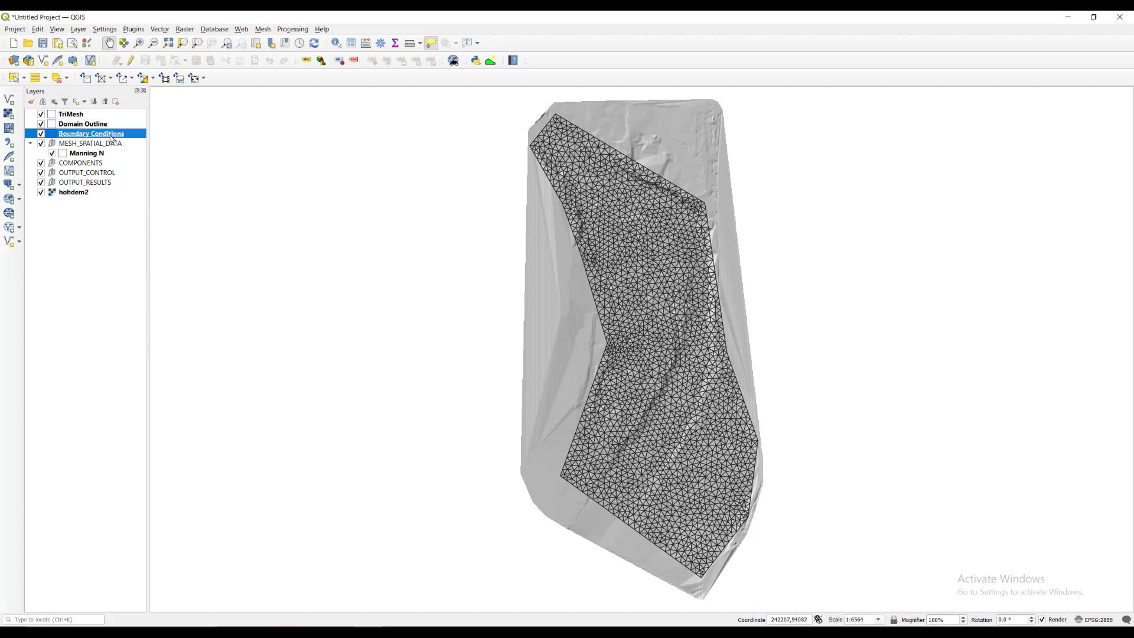
click(131, 60)
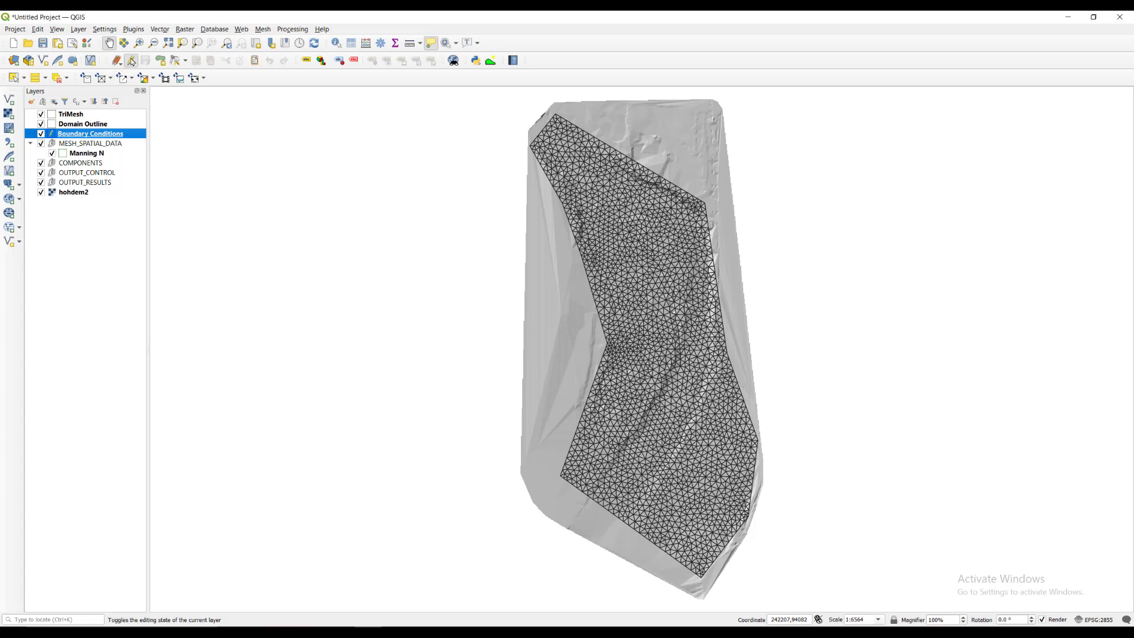
click(159, 60)
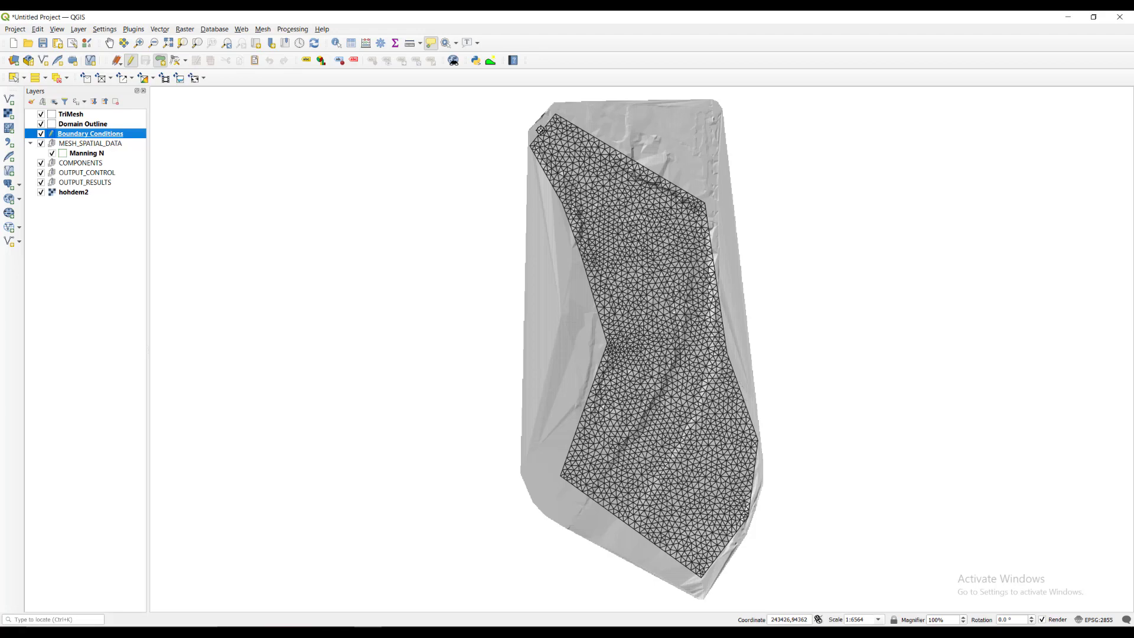
Pan to the mesh's upper end and place three polygon vertices across it
scroll(535, 146, up, 2)
key(Escape)
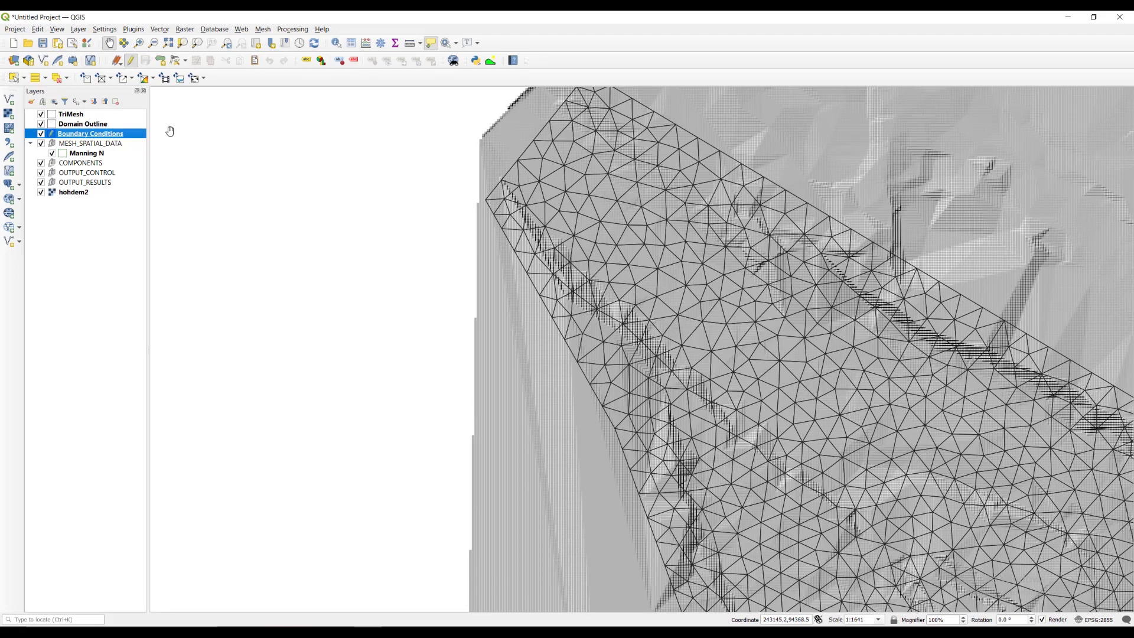
drag(166, 131, 591, 350)
drag(992, 337, 480, 287)
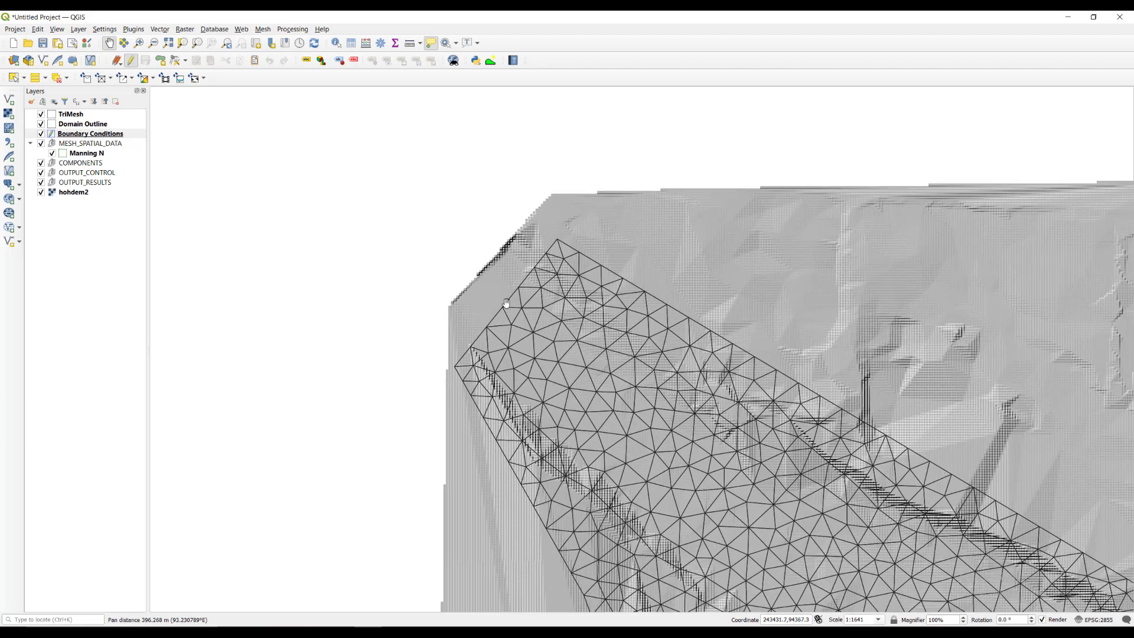
click(160, 60)
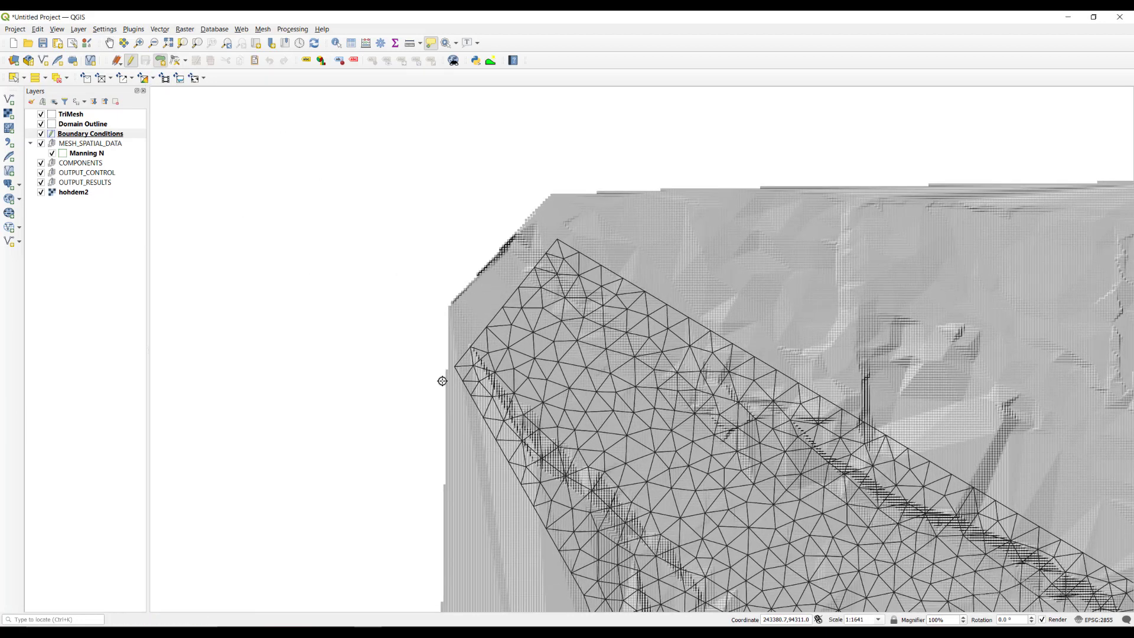
click(459, 387)
click(449, 361)
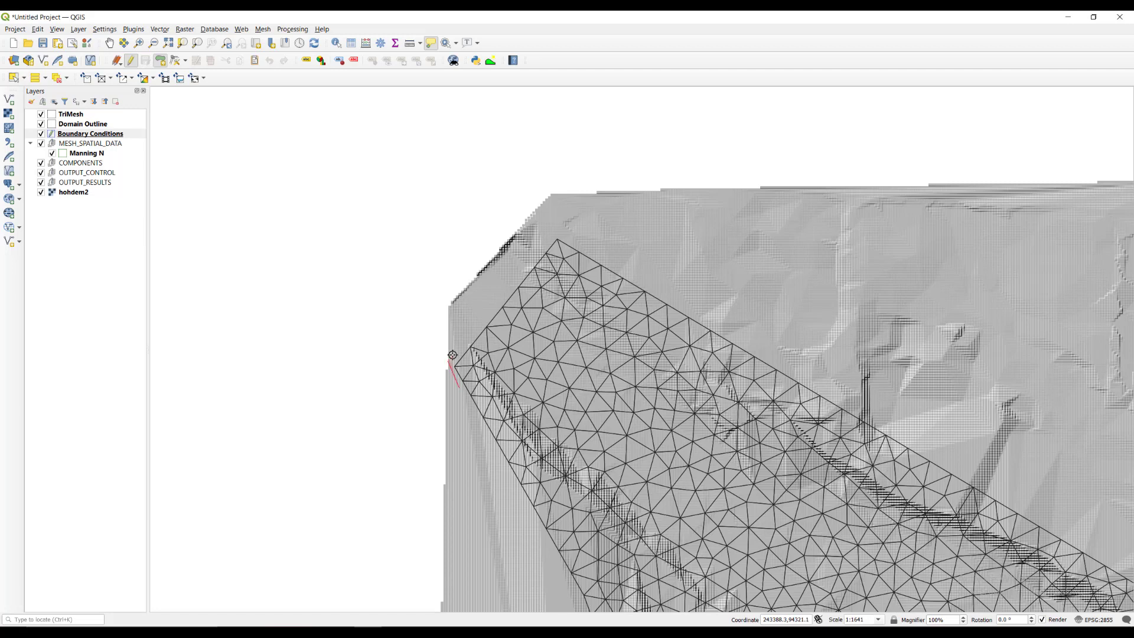
click(559, 232)
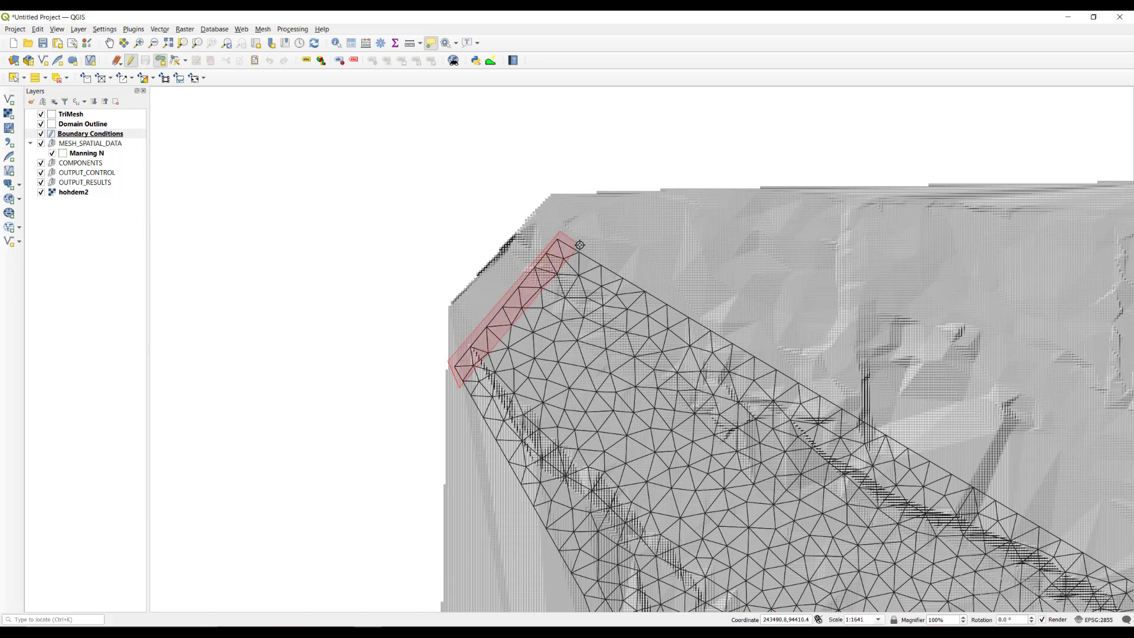
Finish the polygon as INFLOW, a Discharge vs Time boundary with data imported from QIN.DAT
right_click(580, 244)
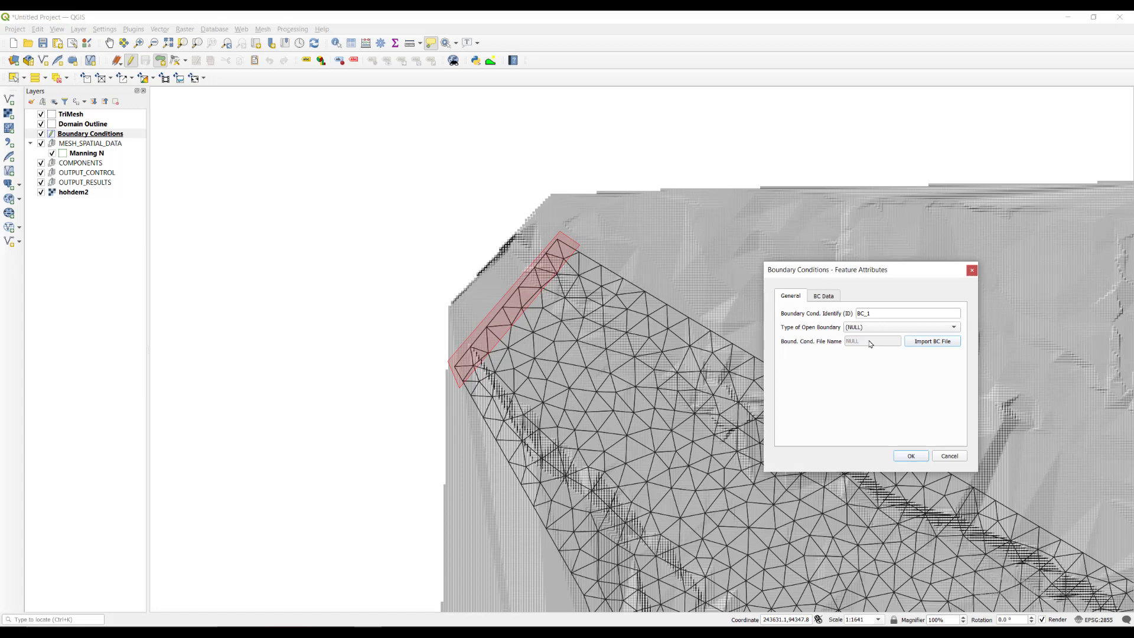
double_click(874, 316)
text(INFLOW)
click(877, 327)
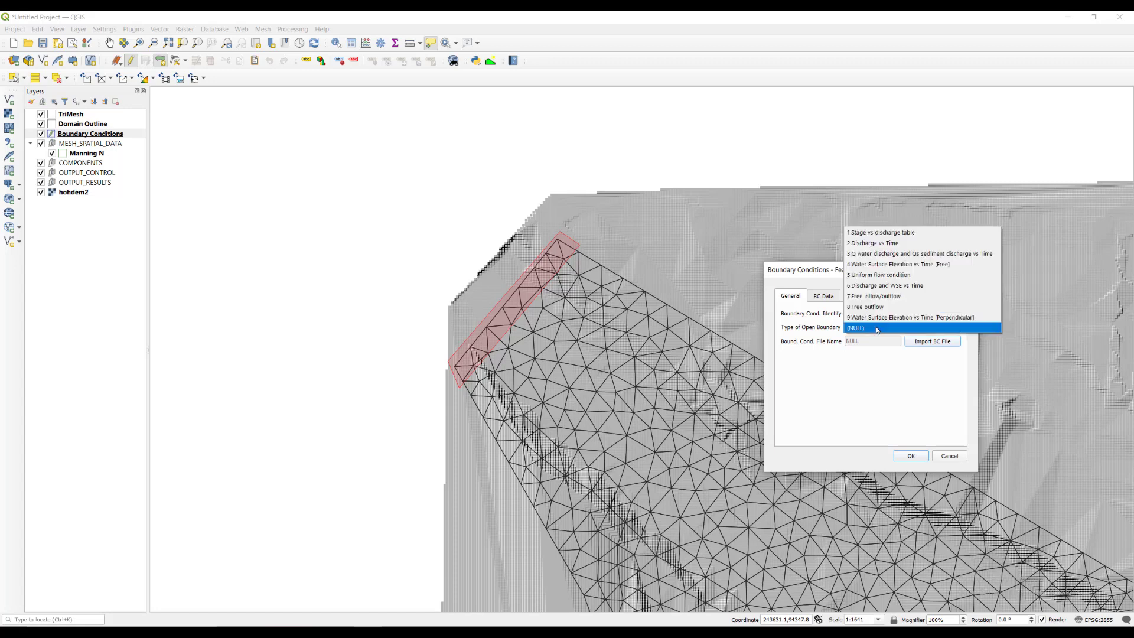
click(896, 242)
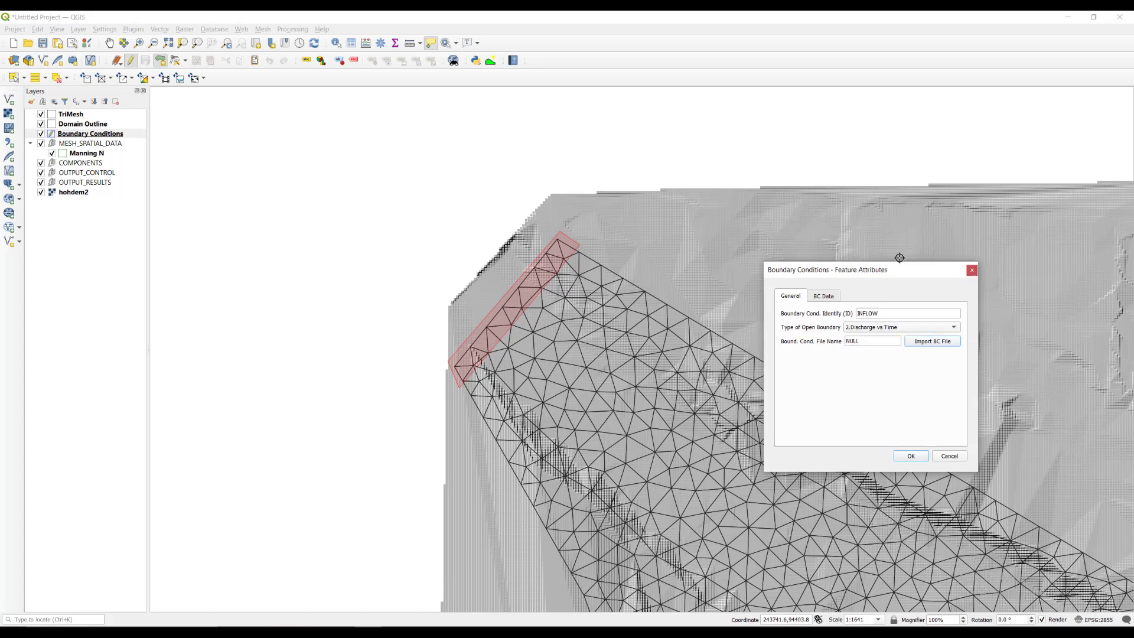
click(923, 343)
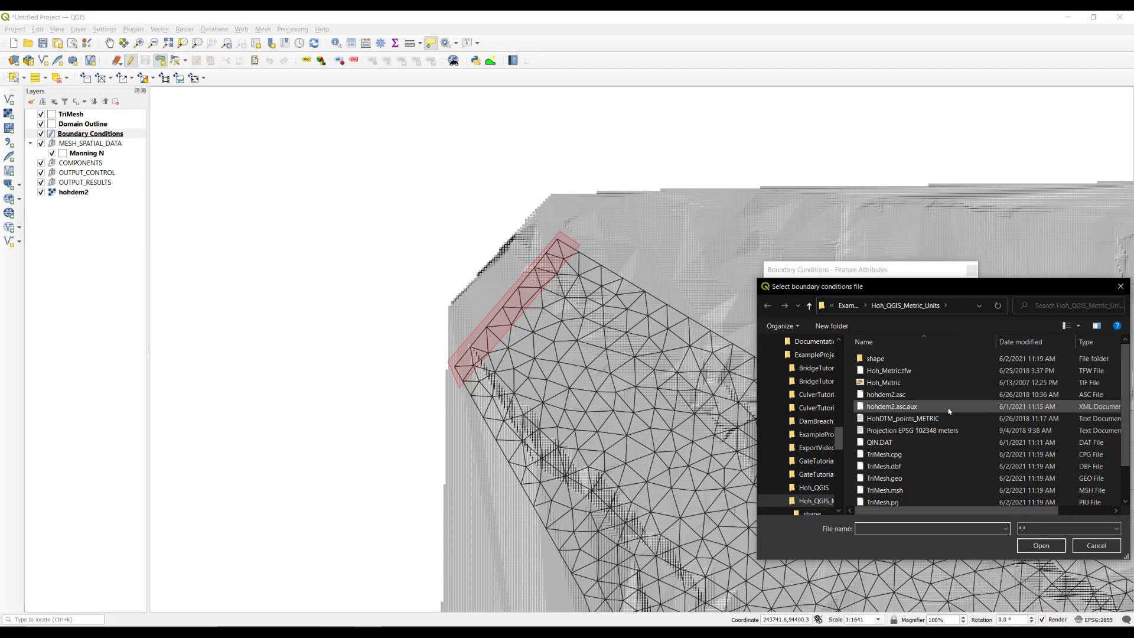
click(980, 442)
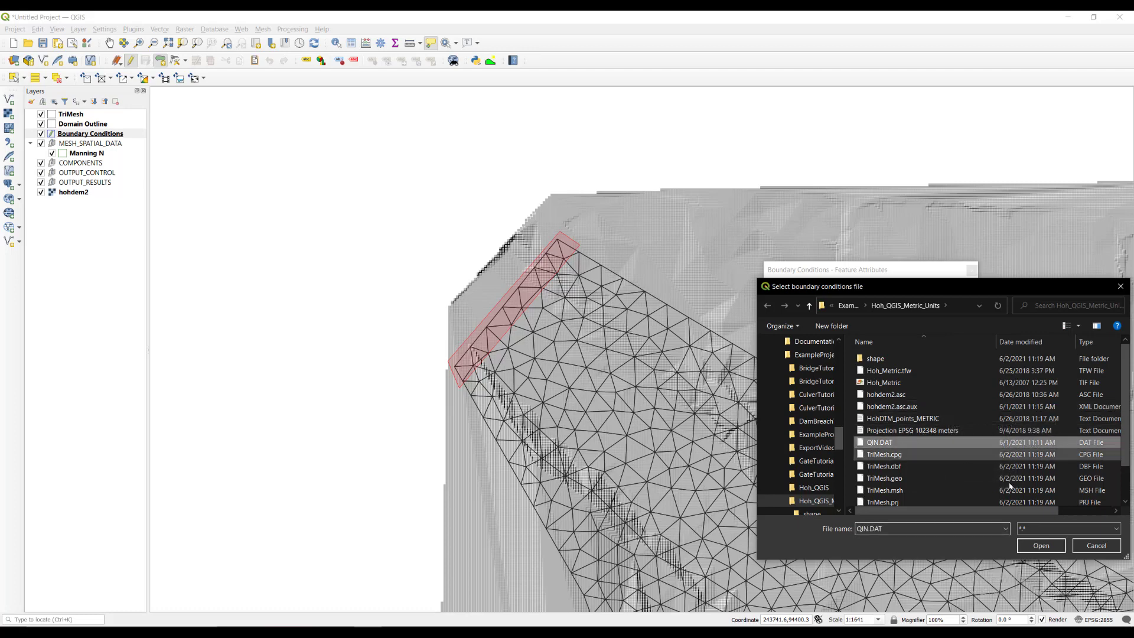
click(1029, 547)
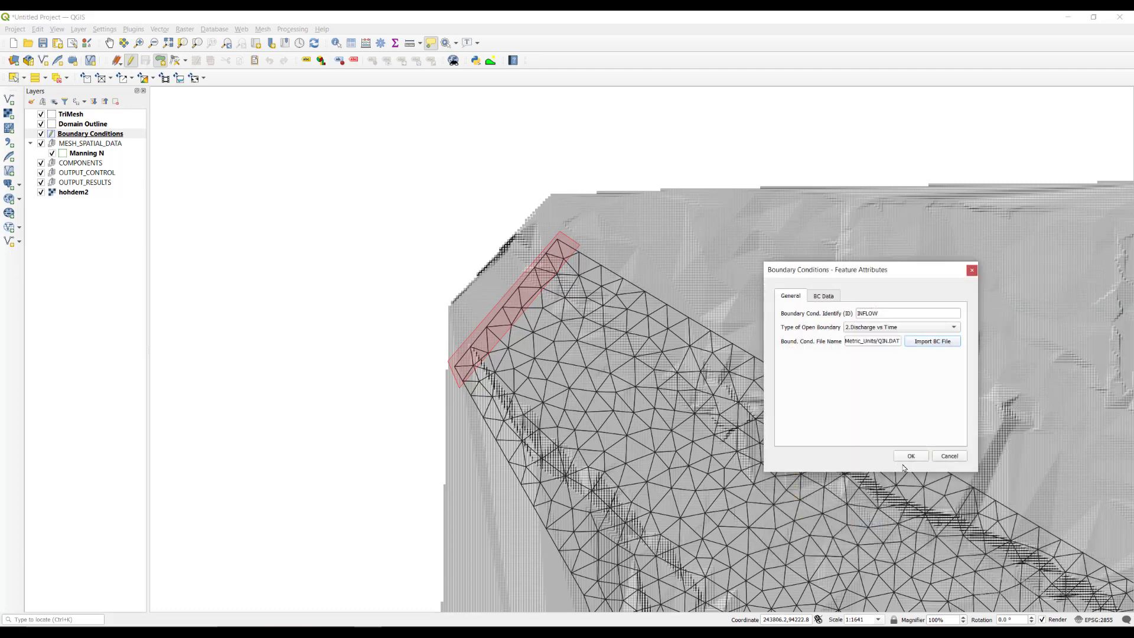
click(823, 296)
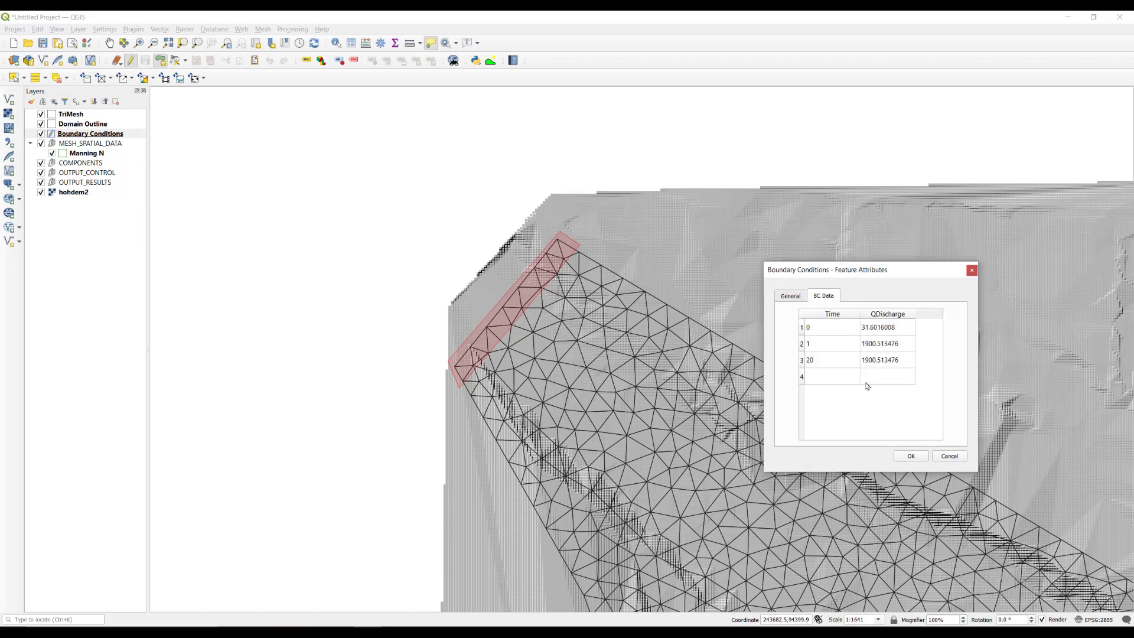
click(909, 456)
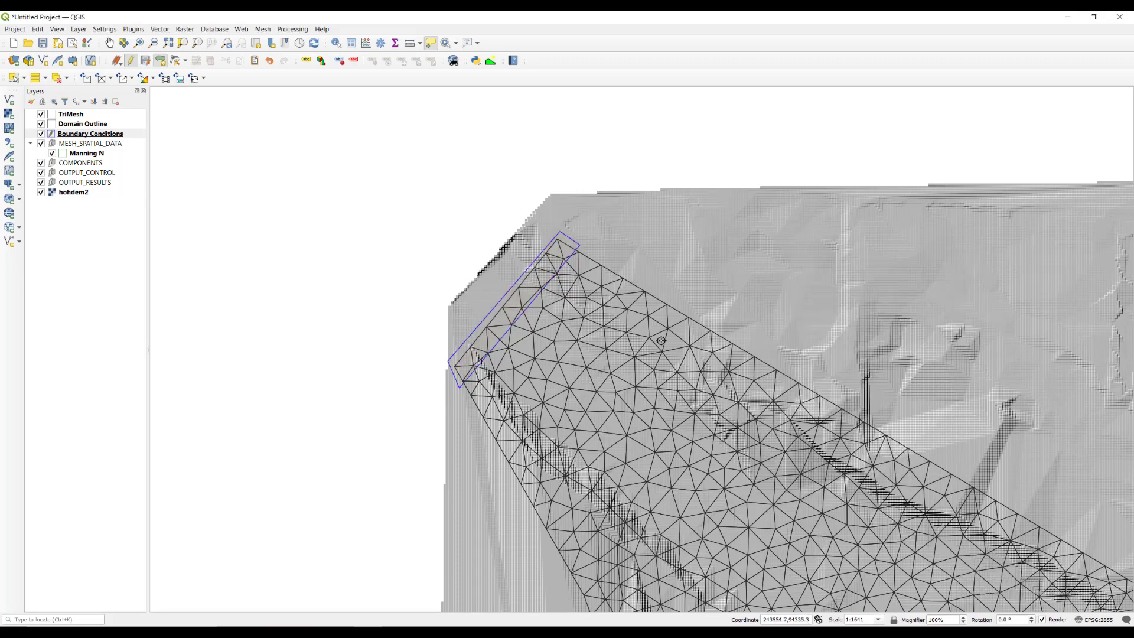
Move the view to the mesh's downstream end and start the outflow polygon there
scroll(653, 355, down, 1)
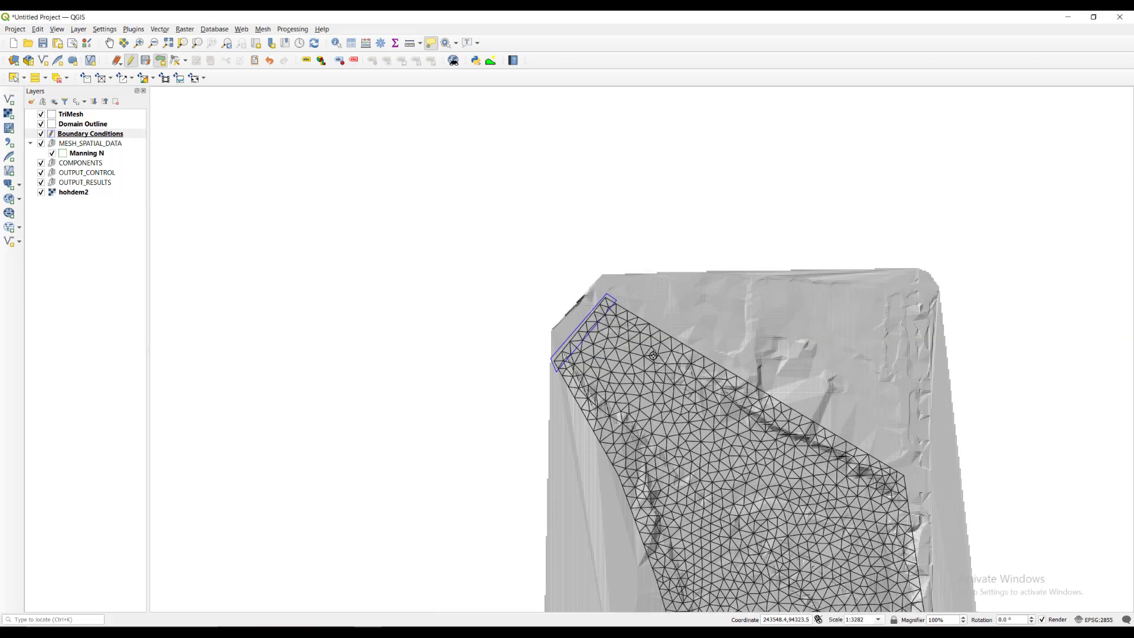
key(Down)
key(Down)
key(Down)
key(Down)
key(Down)
key(Down)
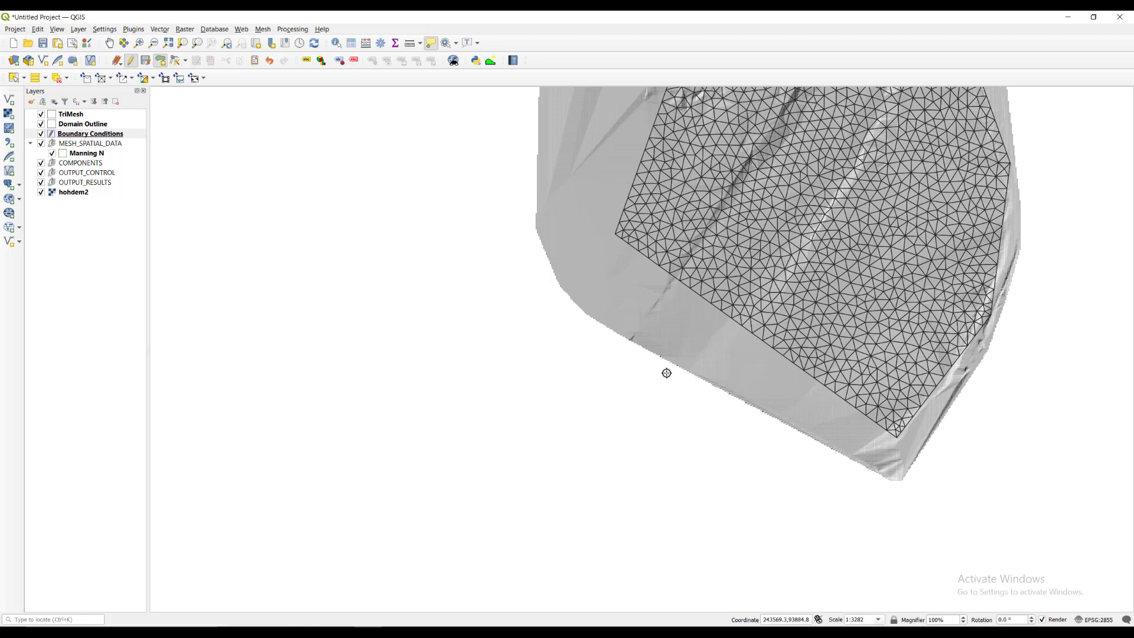
scroll(797, 281, up, 1)
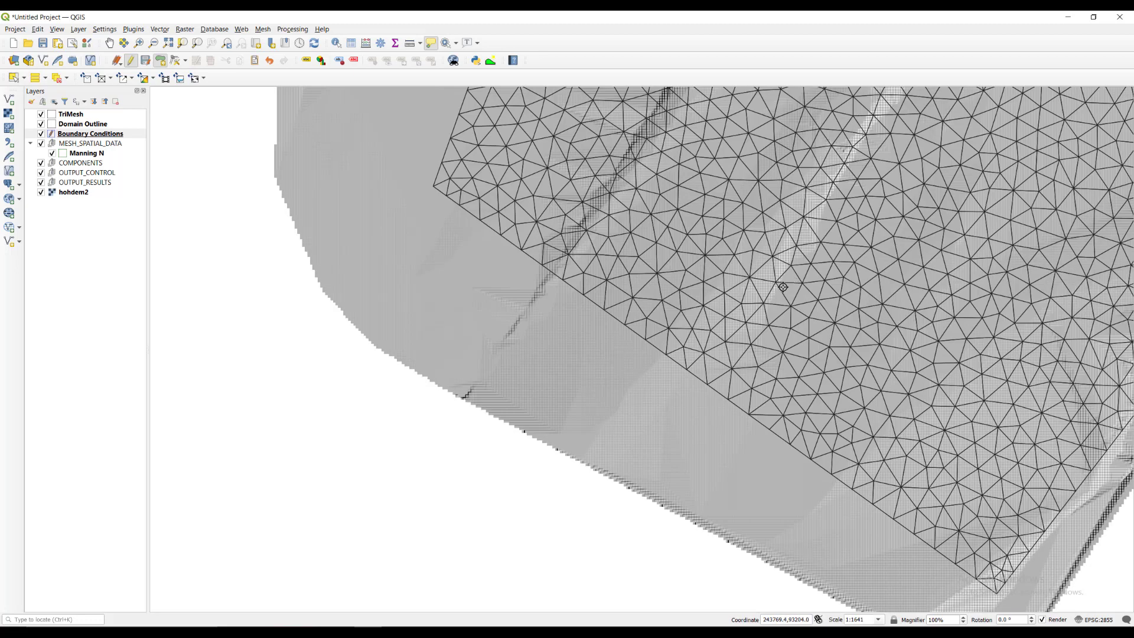
click(412, 184)
Complete the outflow polygon along the mesh's lower edge
click(430, 165)
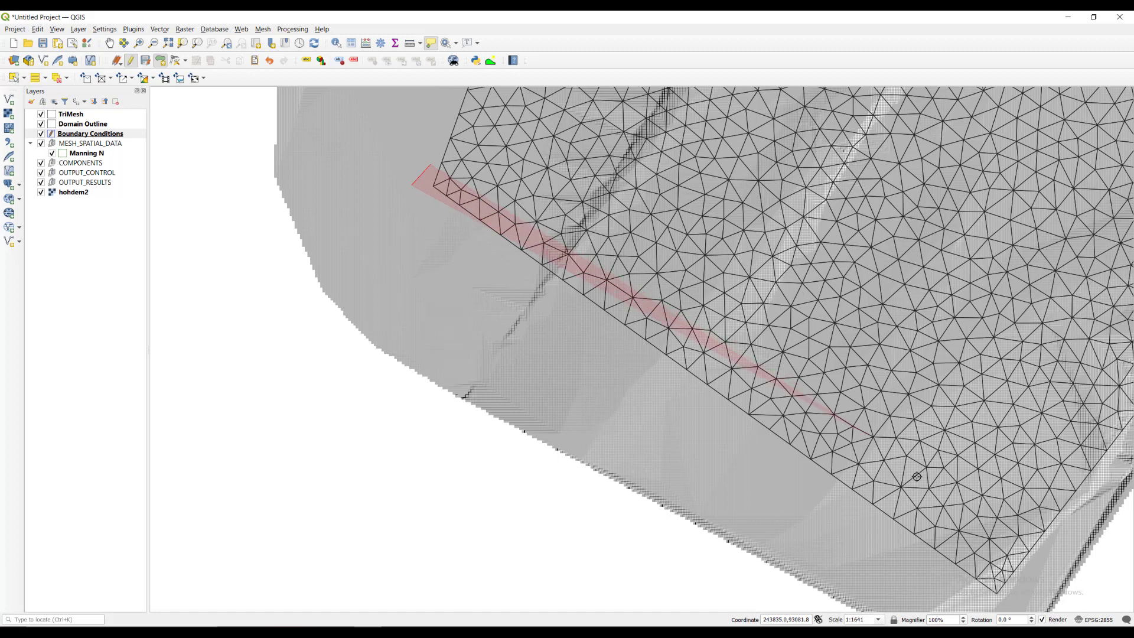
click(1025, 597)
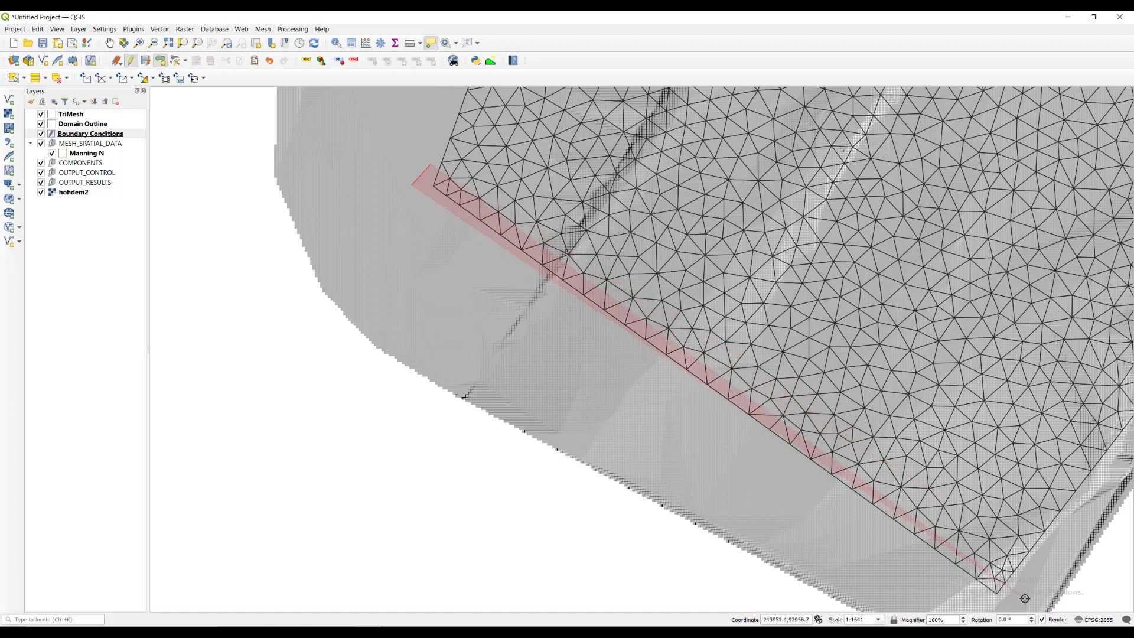
right_click(994, 608)
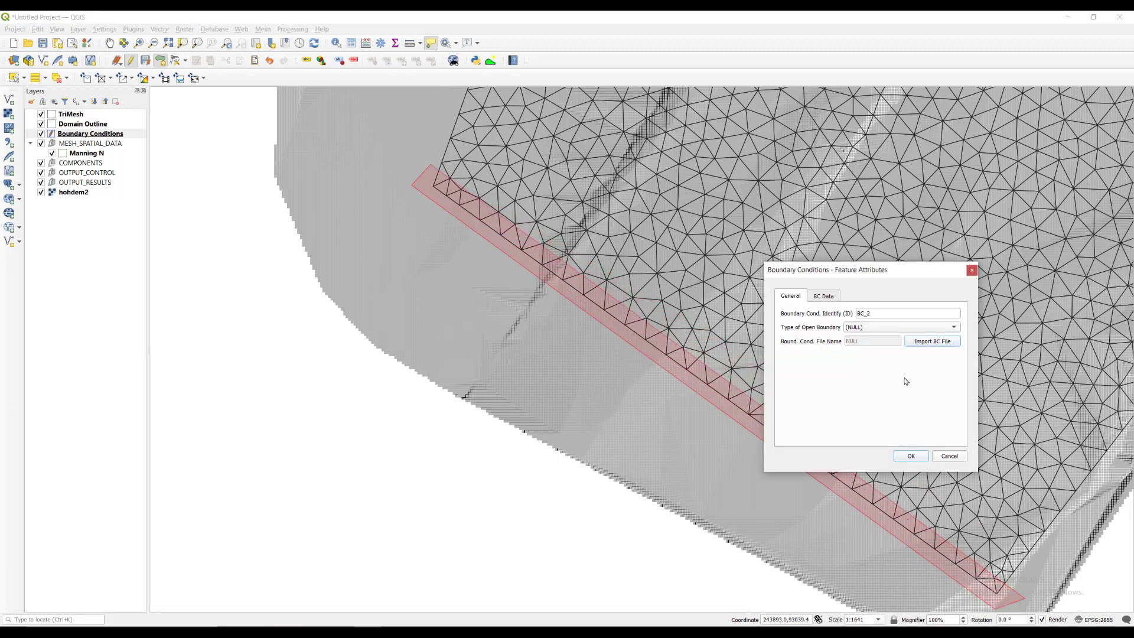
Name the boundary OUTFLOW, a 5.Uniform flow condition with So 0.03
drag(878, 313, 818, 311)
text(OUTFLOW)
click(865, 334)
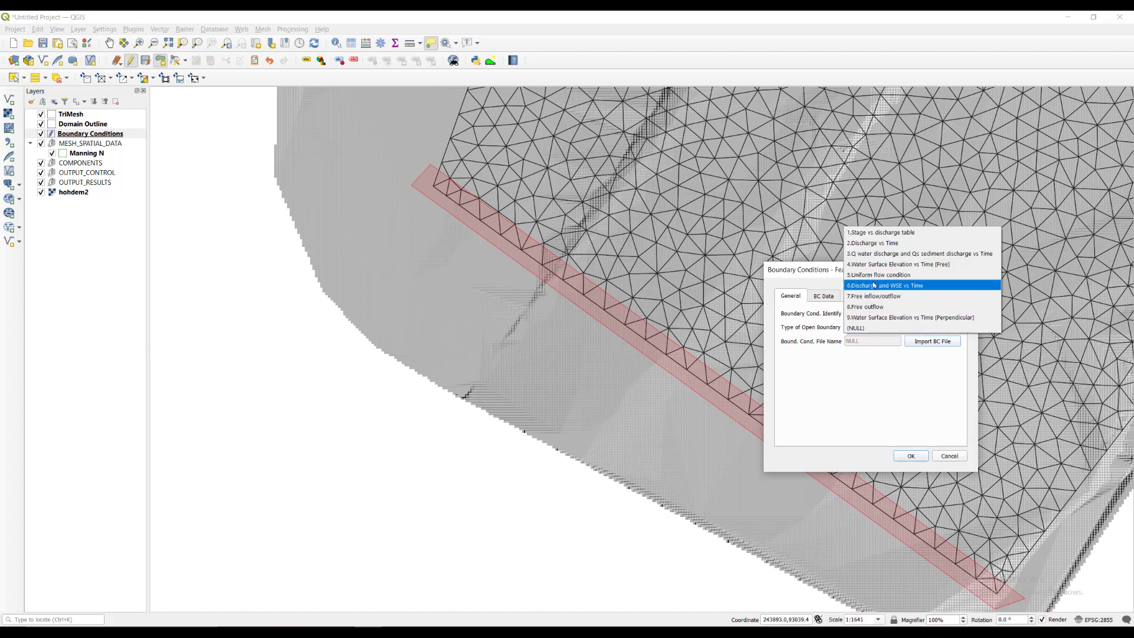
click(875, 280)
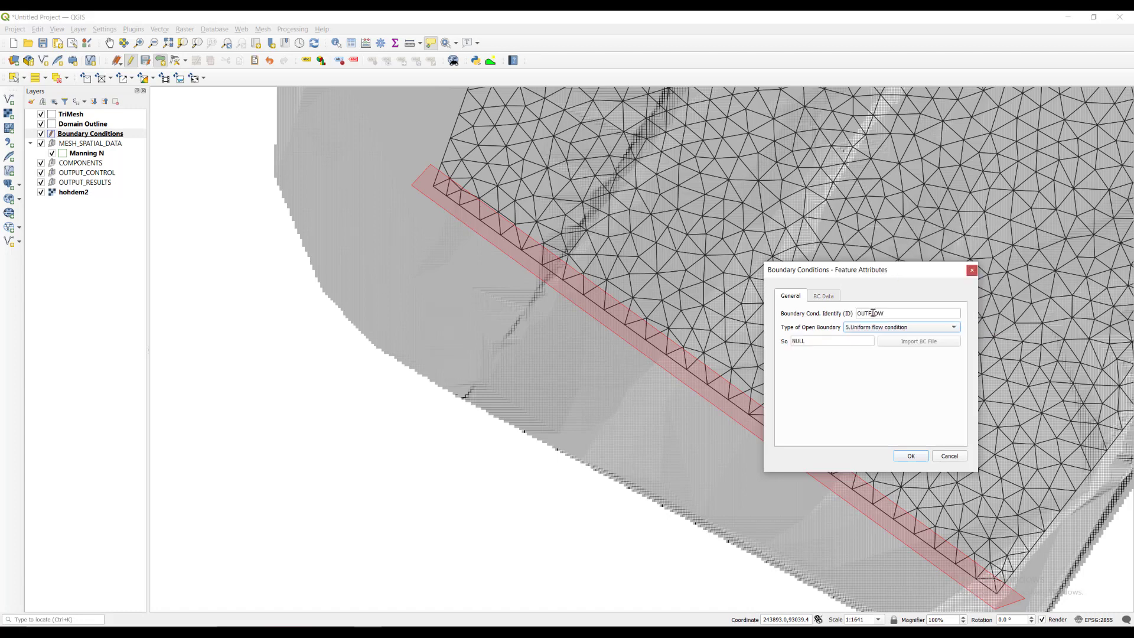
click(846, 341)
text(0.03)
click(903, 455)
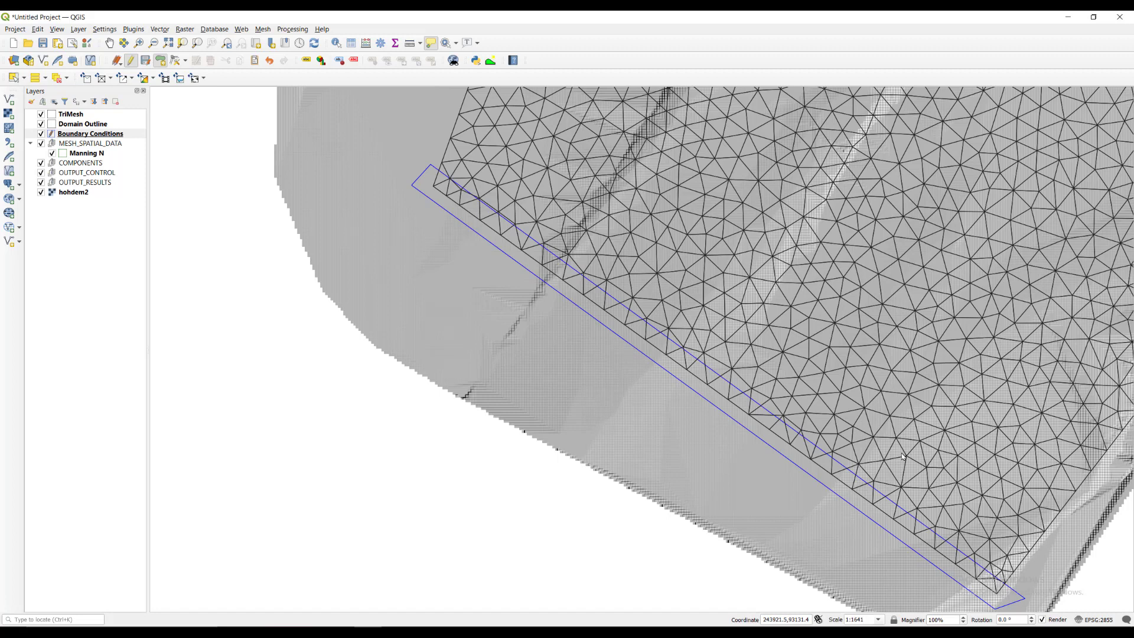
Save the Boundary Conditions edits and stop editing that layer
click(146, 62)
click(131, 63)
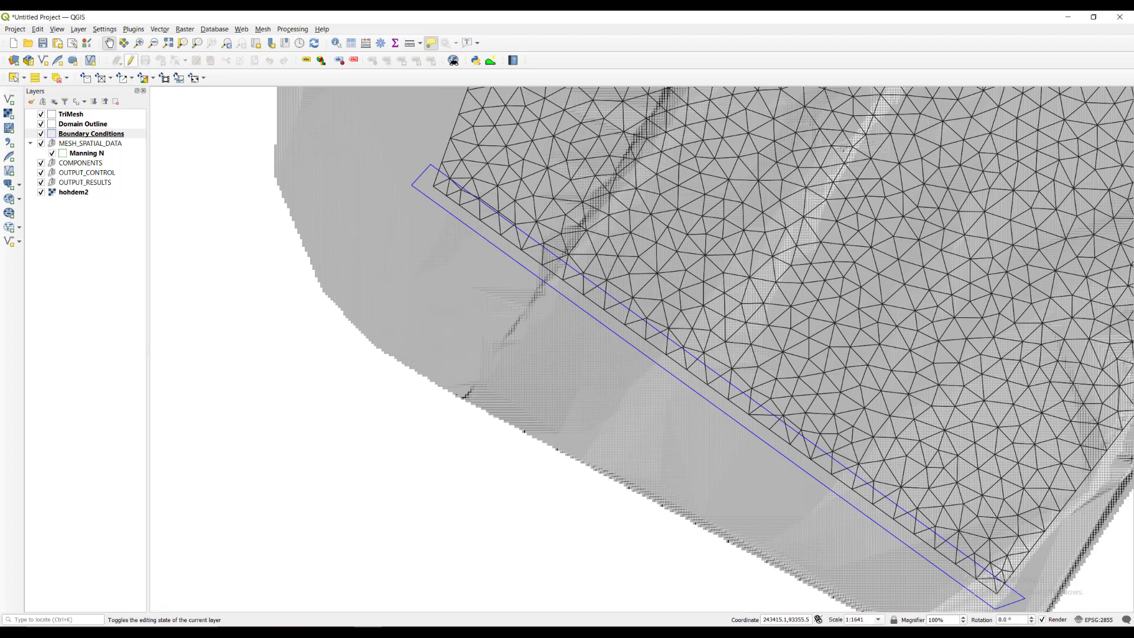
scroll(682, 253, down, 1)
scroll(682, 253, down, 2)
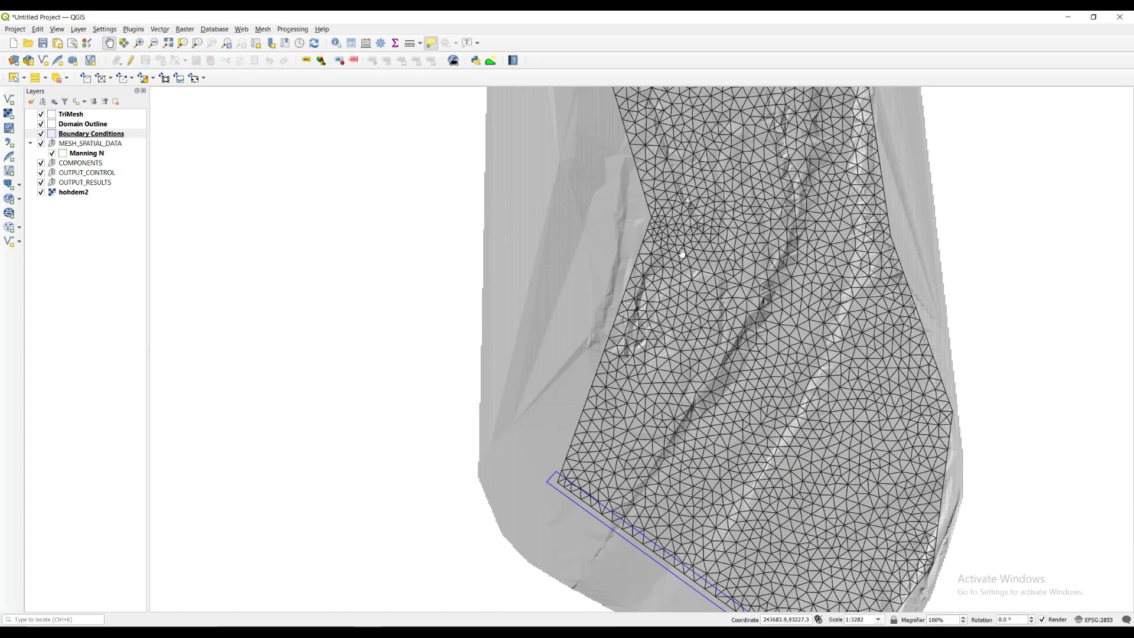
Zoom to the full mesh and start editing the Manning N layer
click(169, 42)
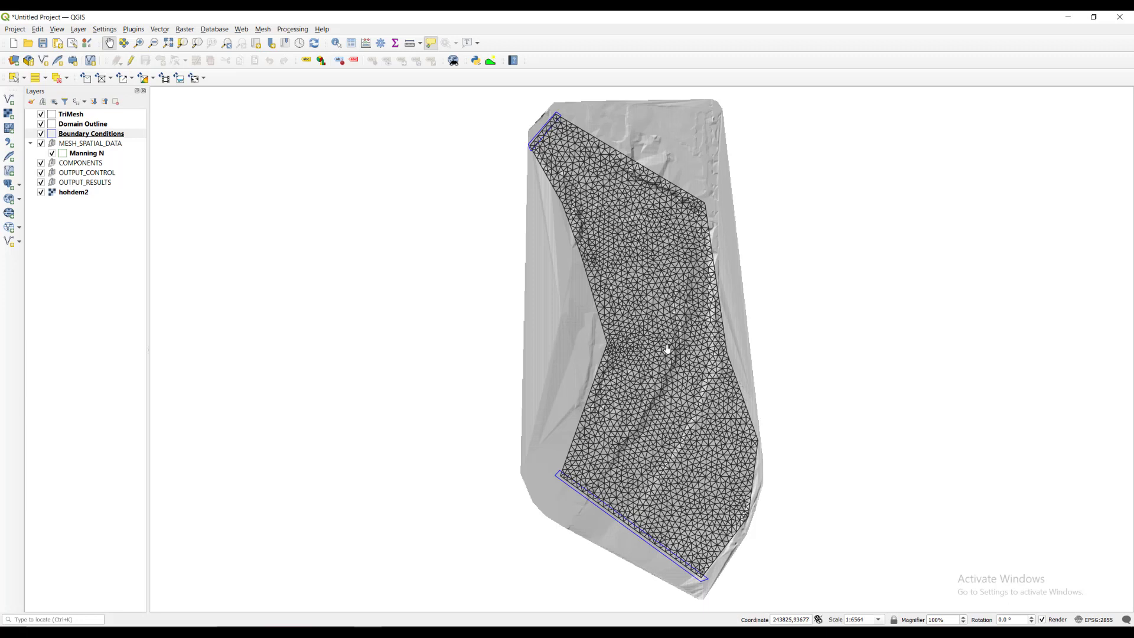
click(93, 155)
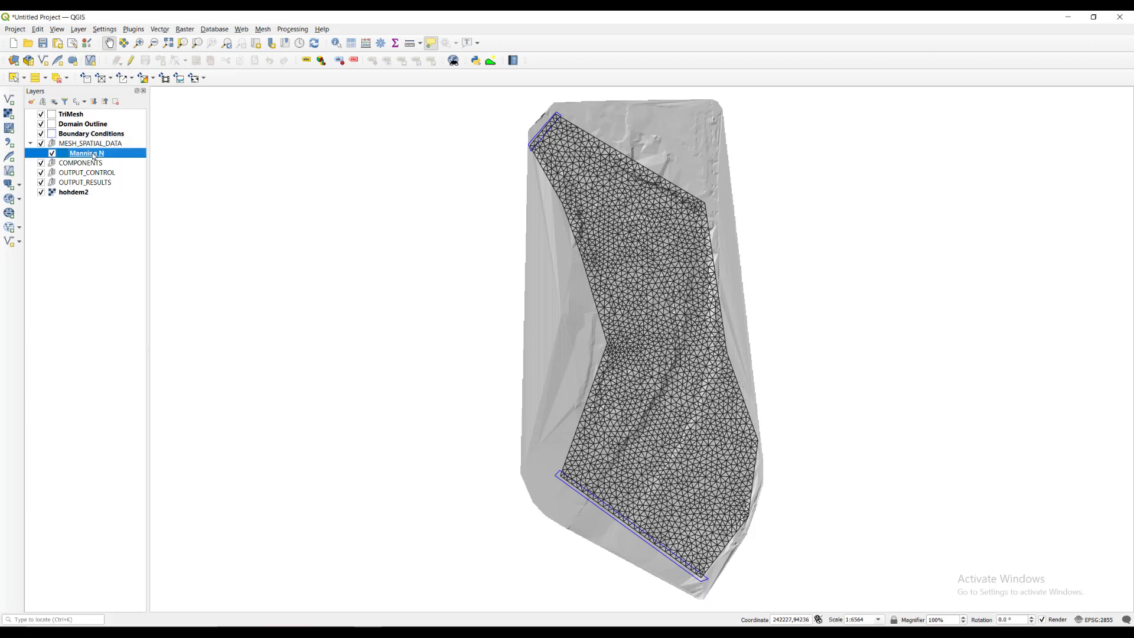
click(132, 63)
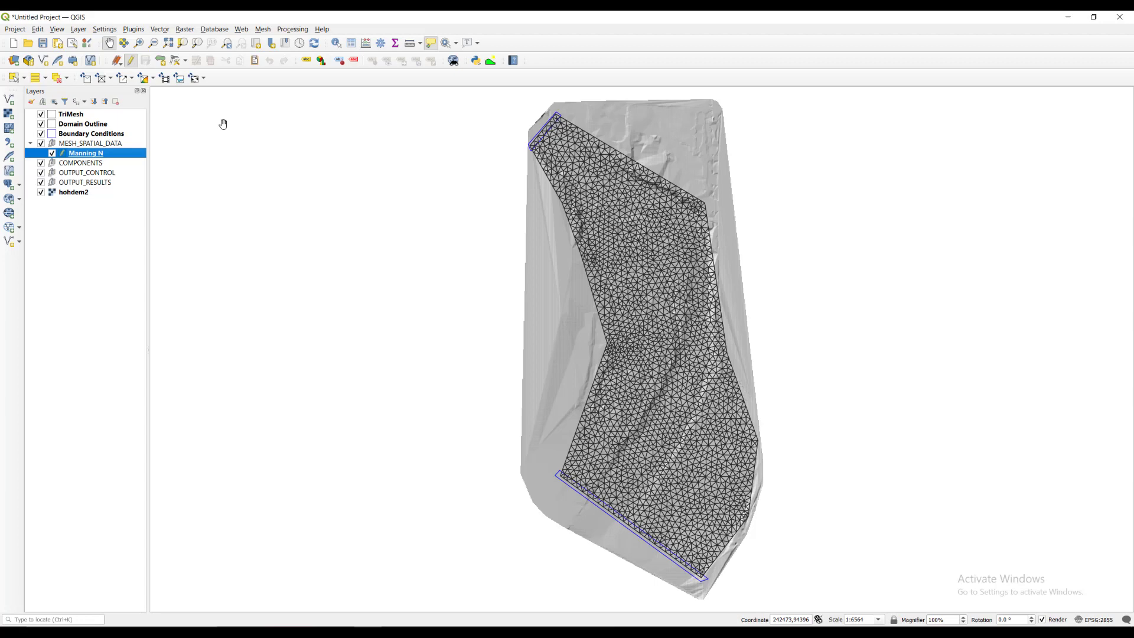
Begin a Manning N polygon with vertices down the mesh's right edge
click(160, 61)
scroll(527, 146, up, 4)
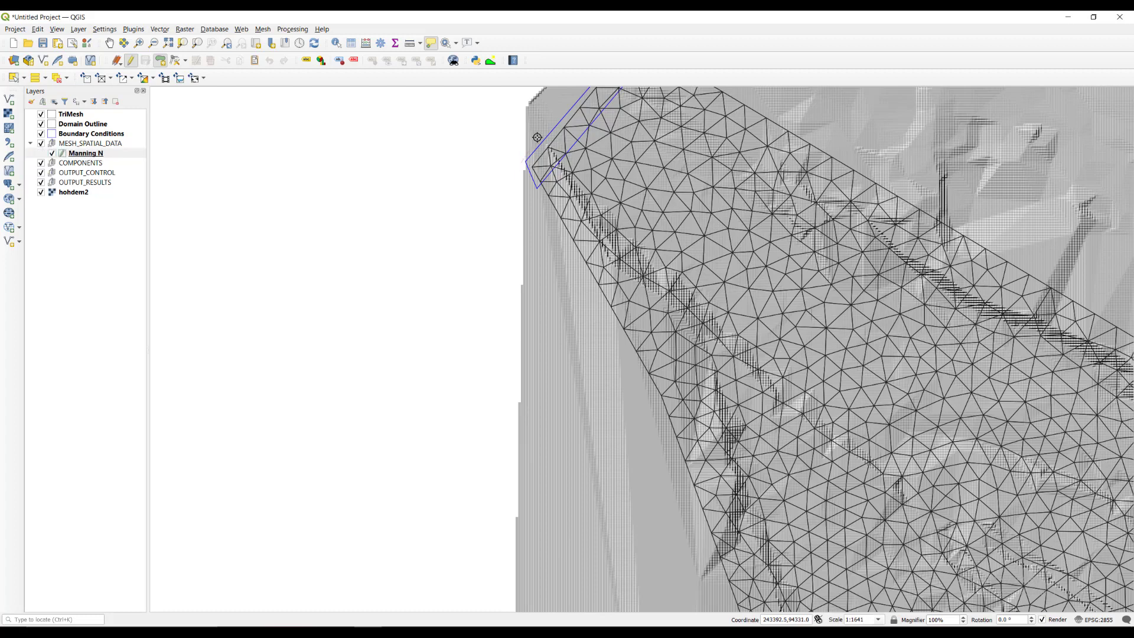
key(Up)
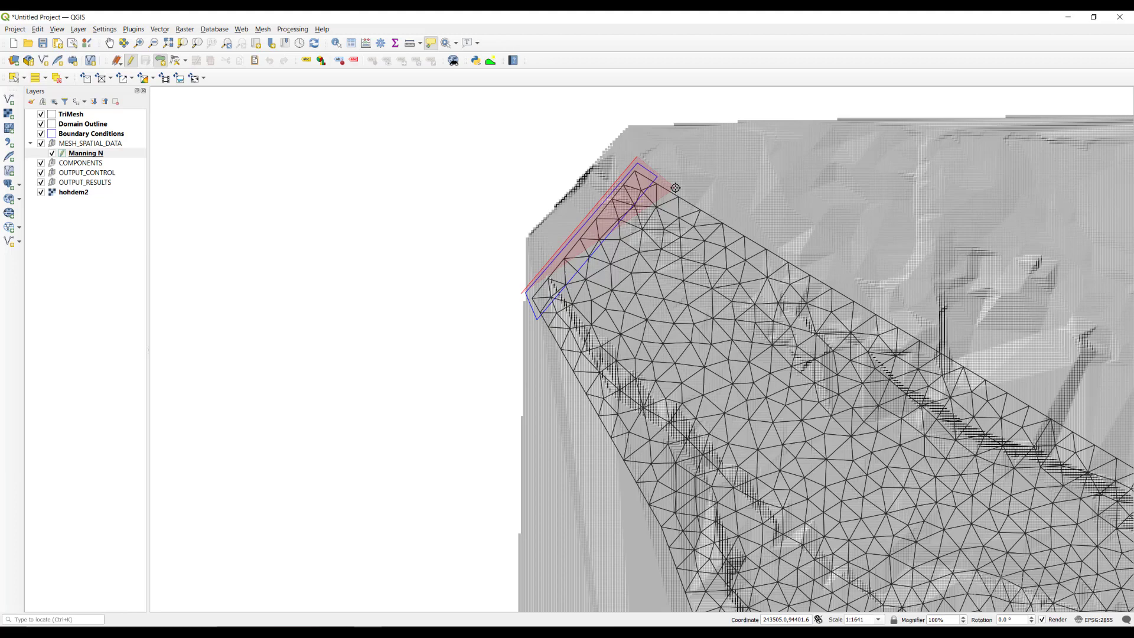
scroll(675, 188, down, 2)
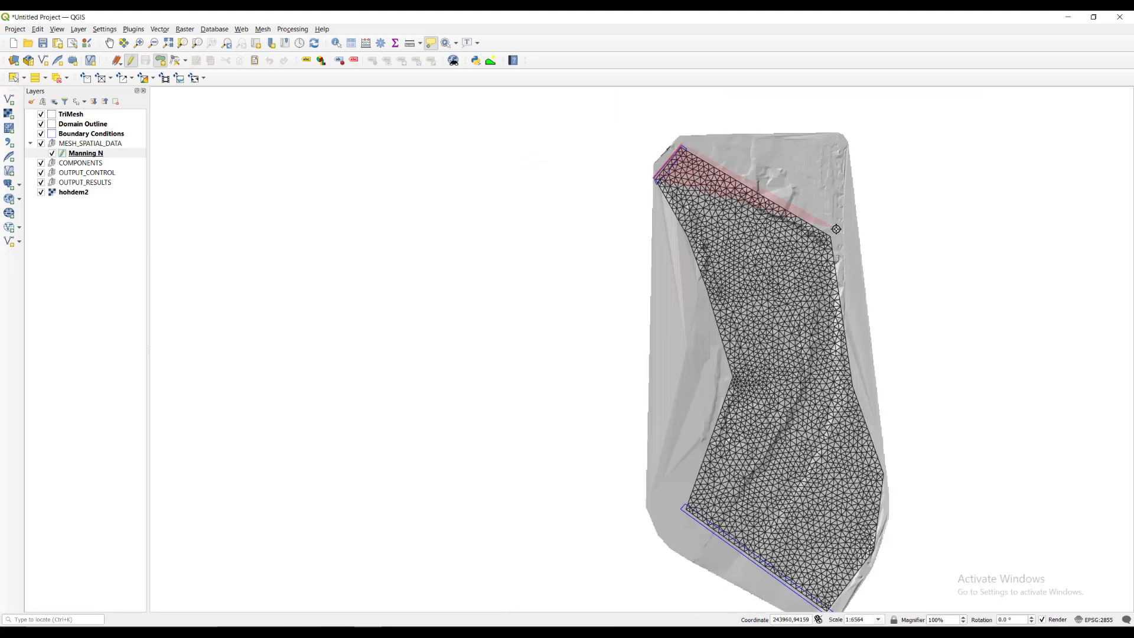
click(835, 234)
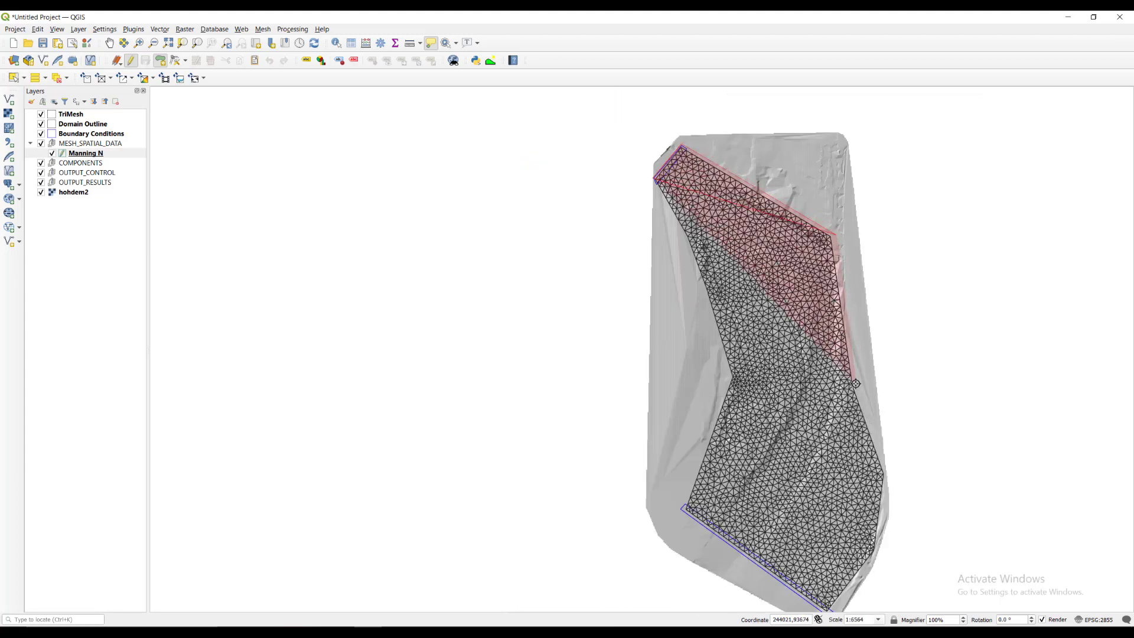
click(856, 383)
click(887, 477)
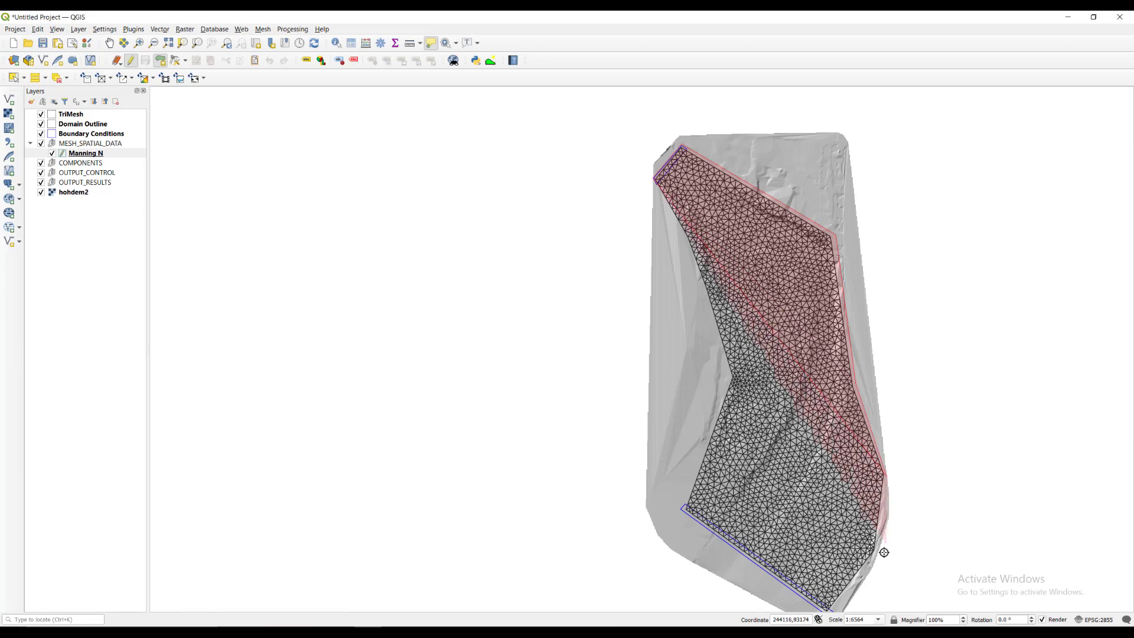
Continue vertices around the bottom tip and left side, then finish the polygon
click(874, 553)
key(Down)
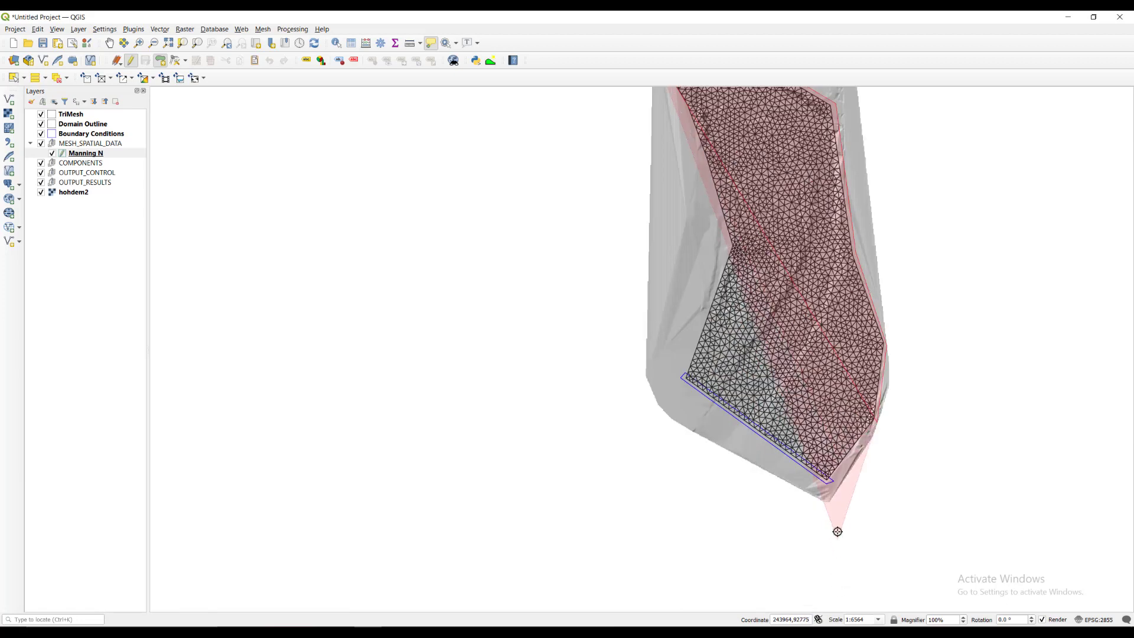
click(827, 481)
click(678, 379)
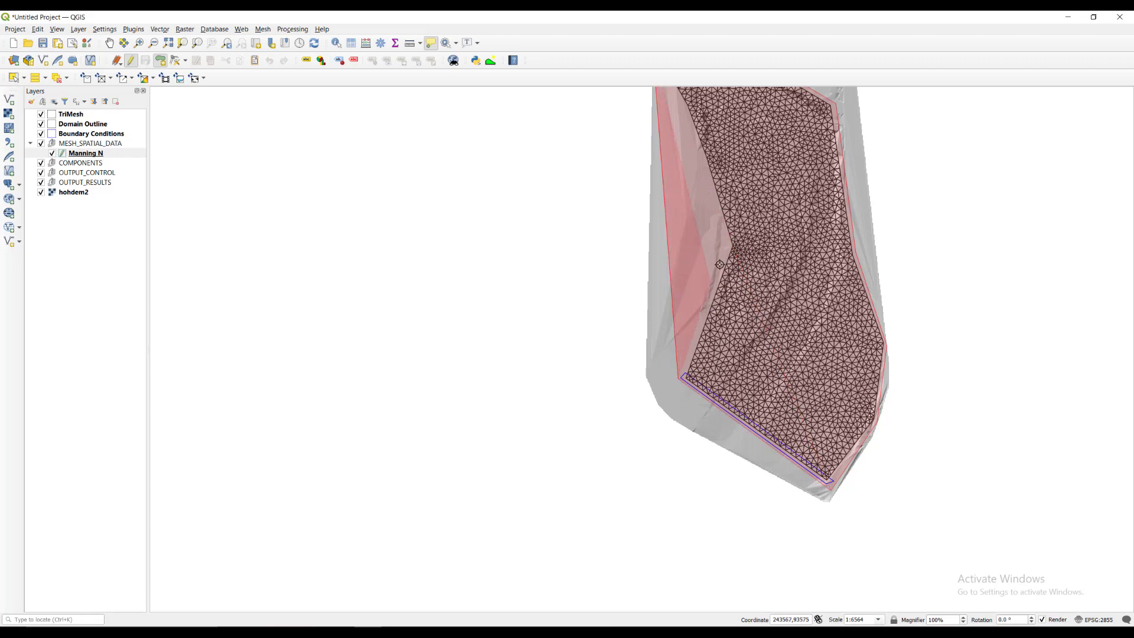
click(730, 244)
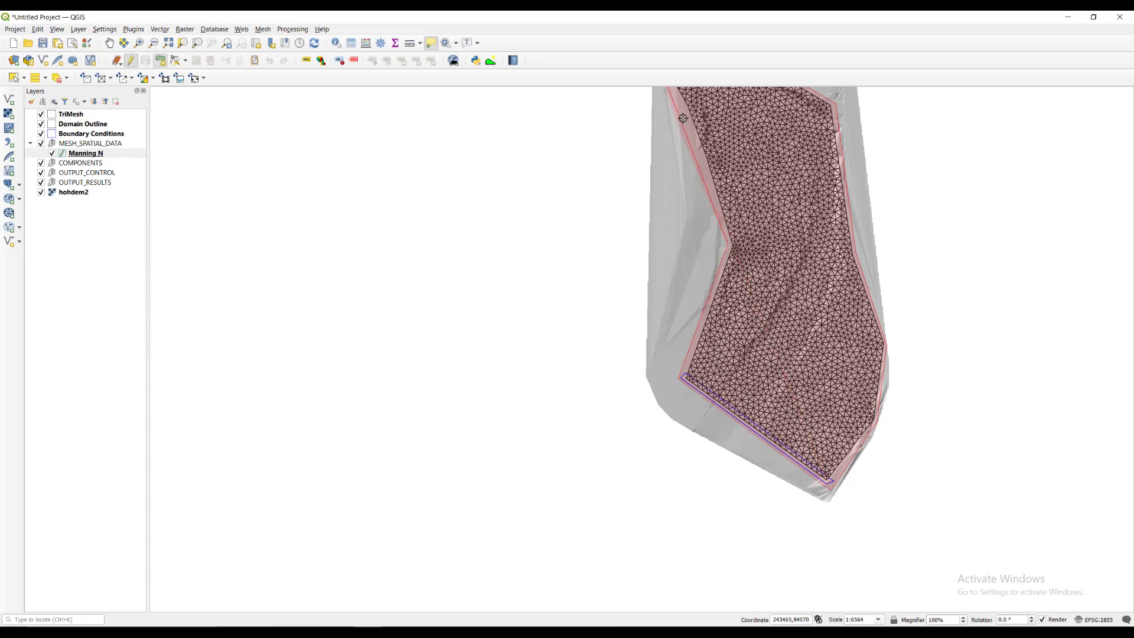
key(Up)
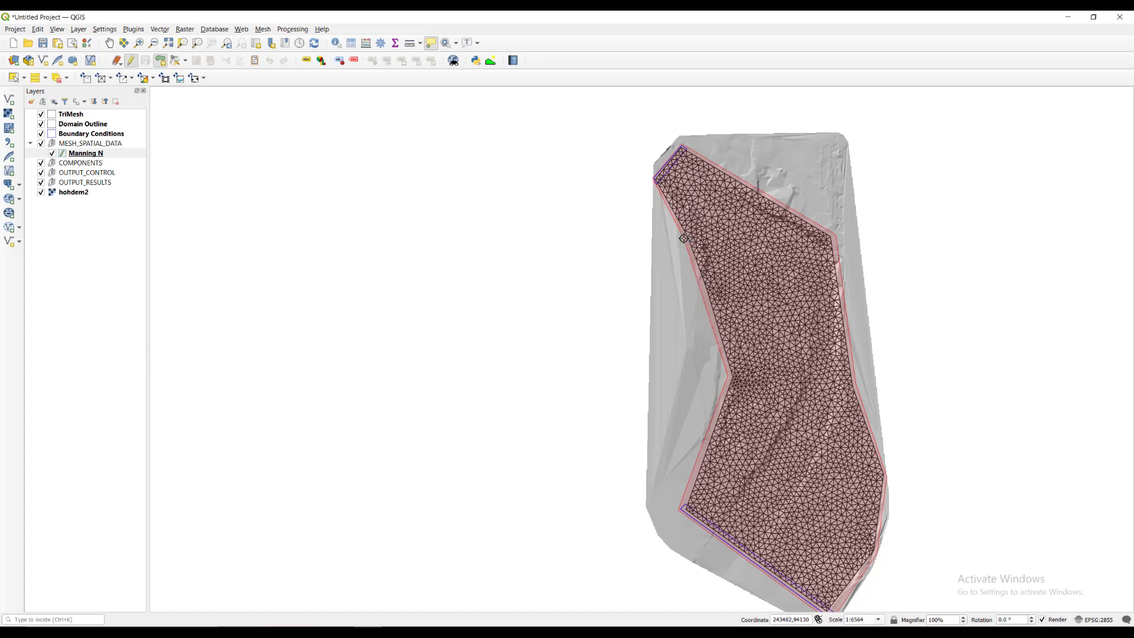
right_click(683, 238)
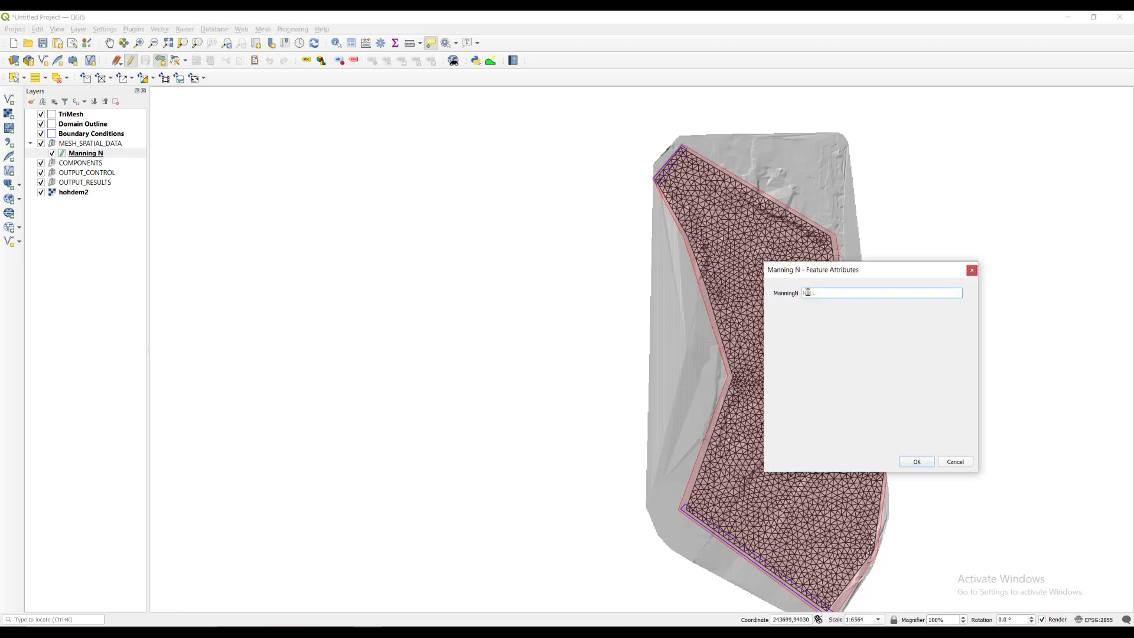
Enter ManningN 0.035 for the polygon, save the layer edits and stop editing
text(0.035)
click(914, 462)
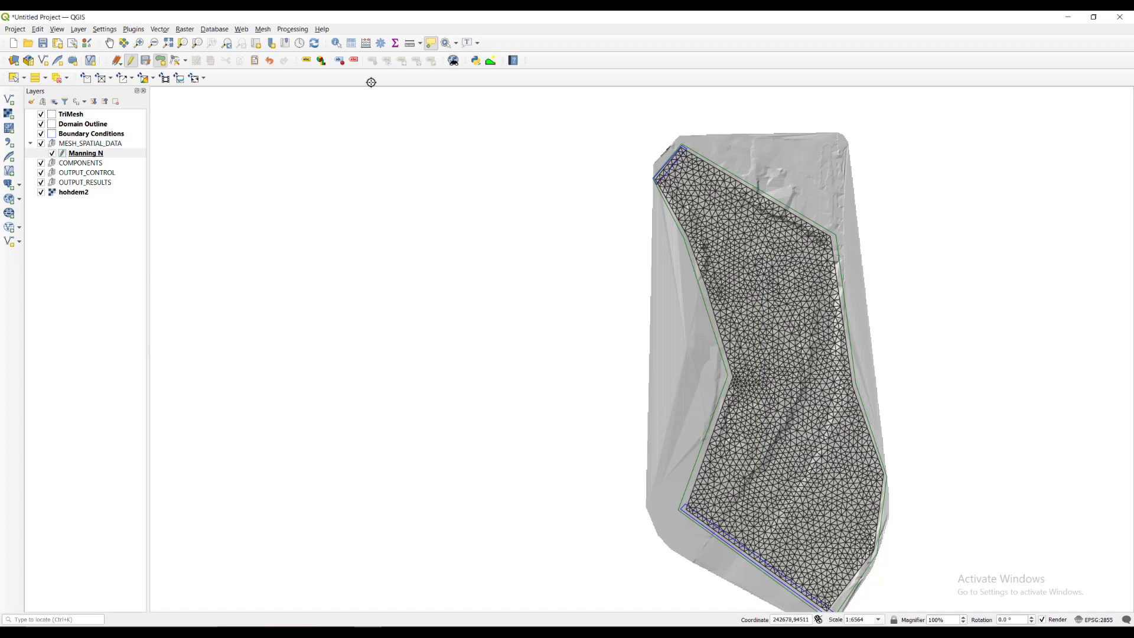
click(131, 61)
click(131, 61)
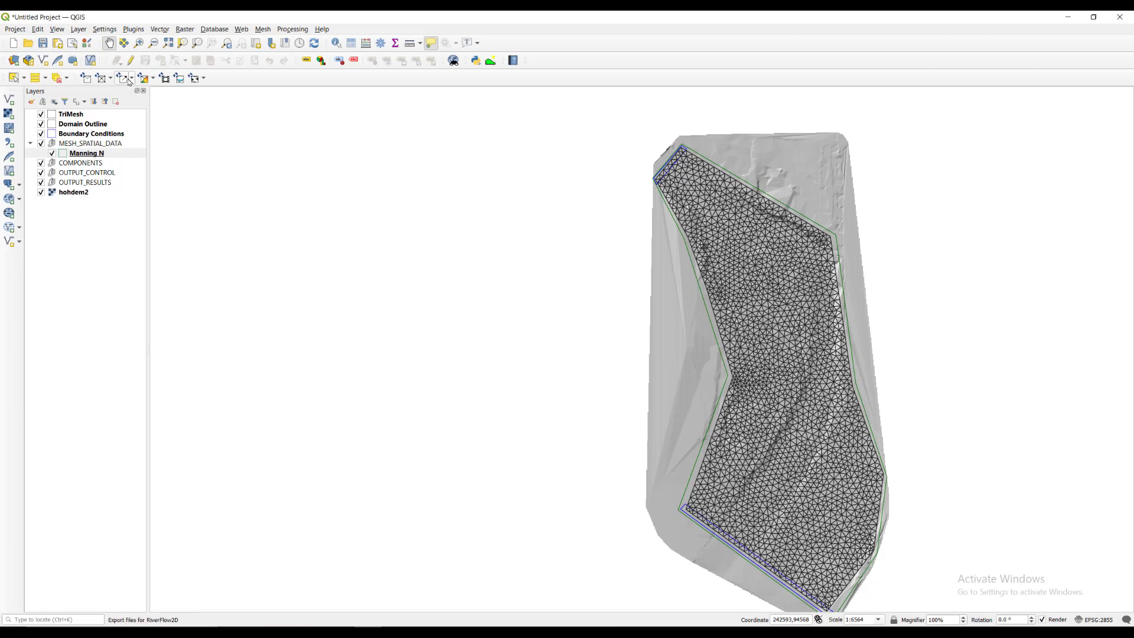
Export the model files for RiverFlow2D under project name 'hoh'
click(130, 81)
click(137, 93)
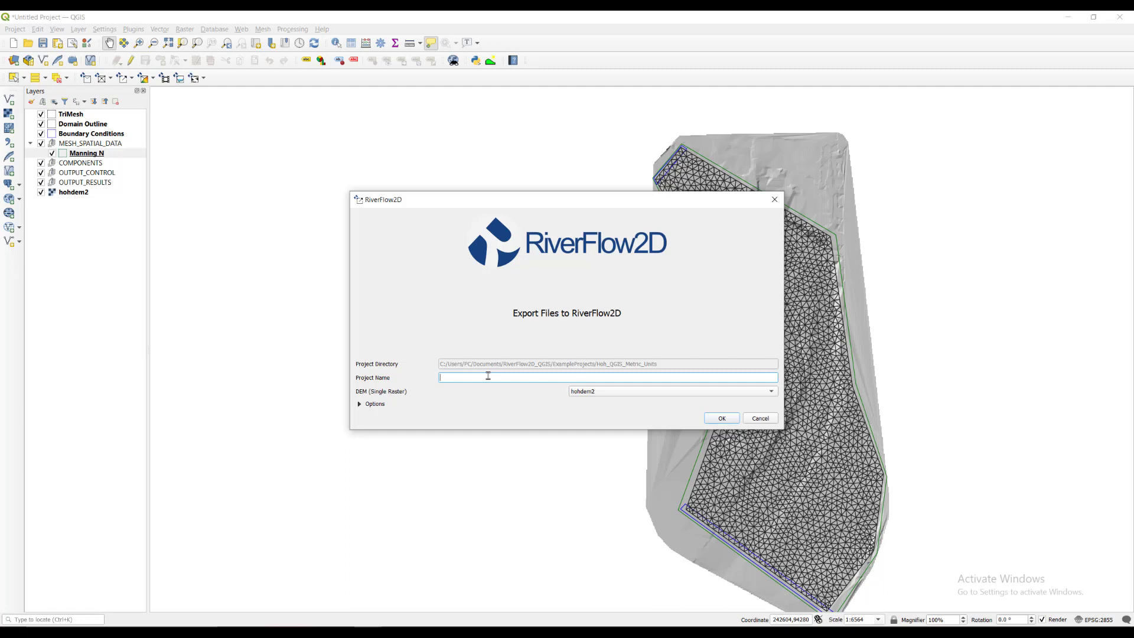
text(hoh)
click(729, 416)
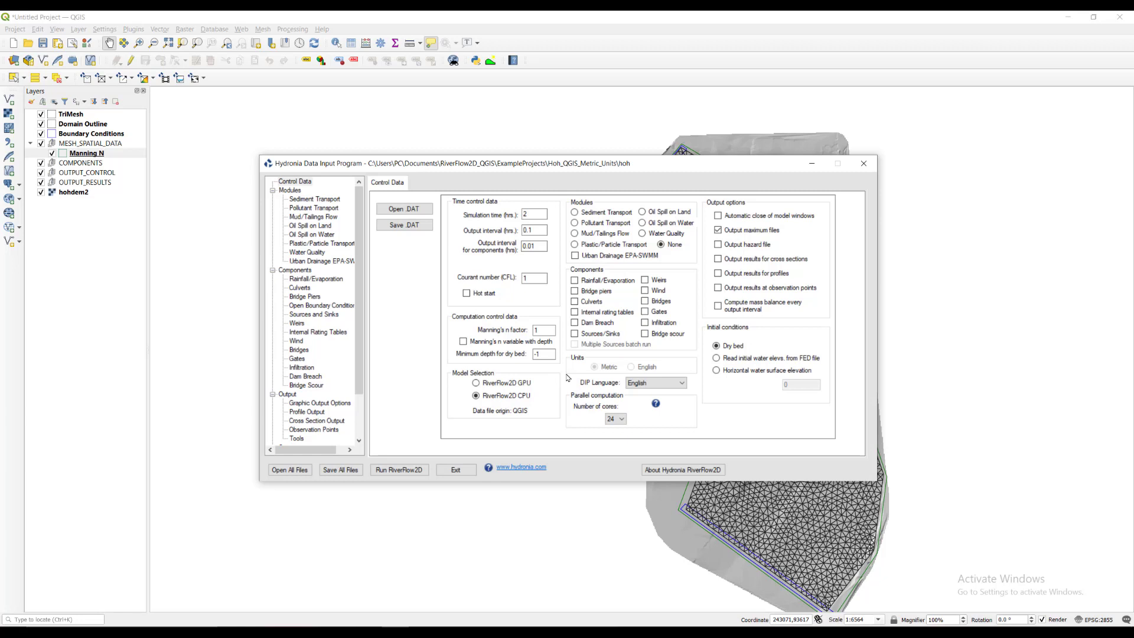
Launch the RiverFlow2D run for hoh, declining both prompts to save input changes
click(416, 470)
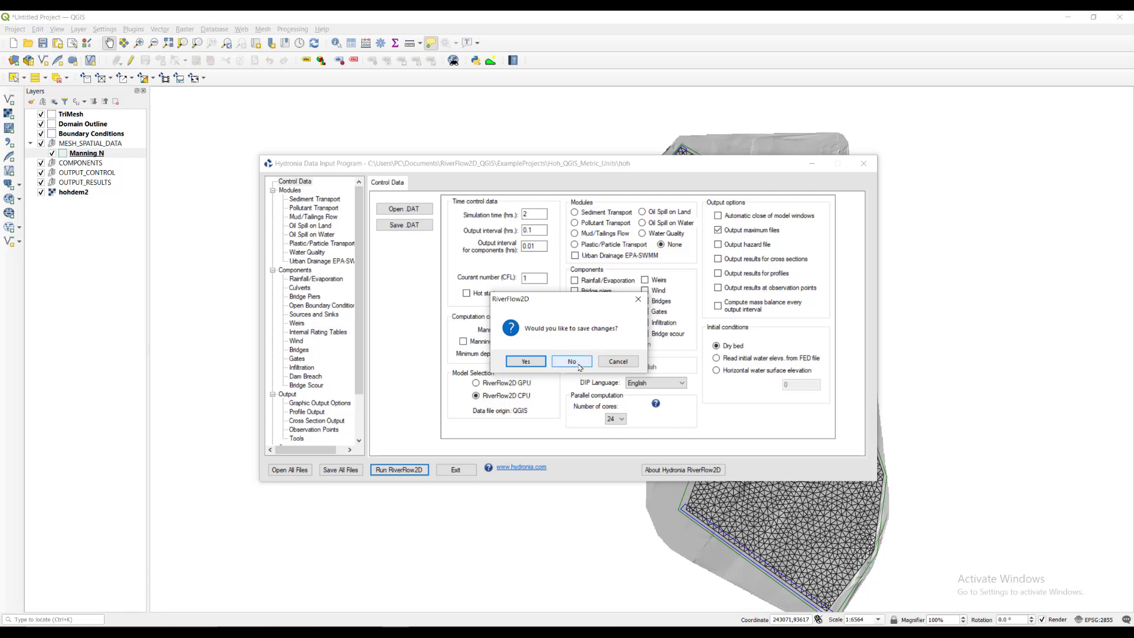
click(571, 361)
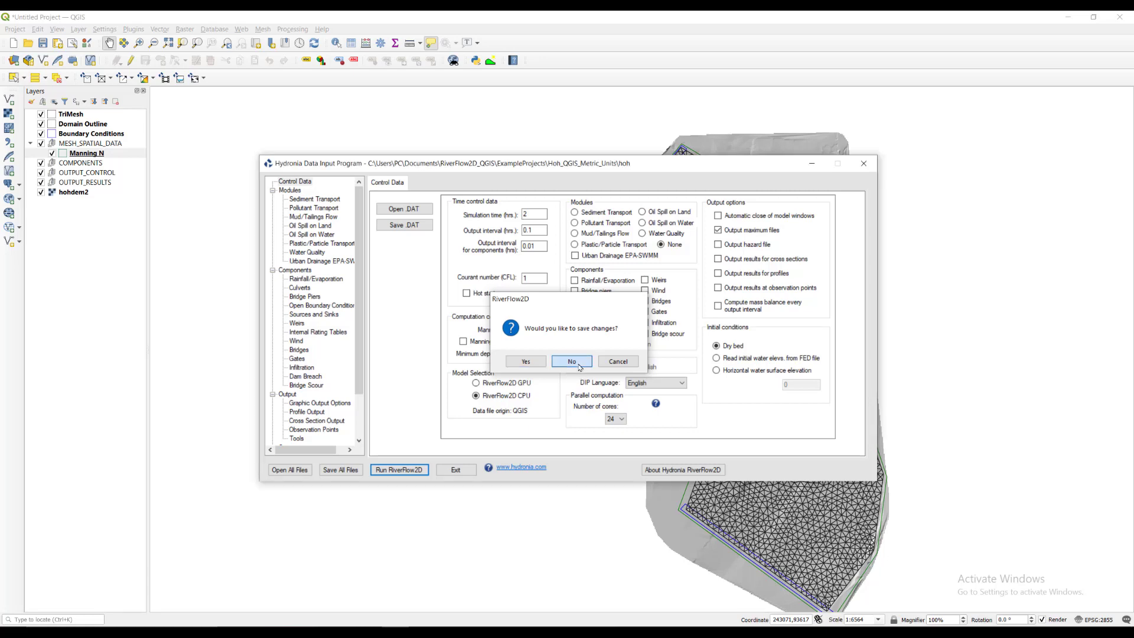
click(577, 357)
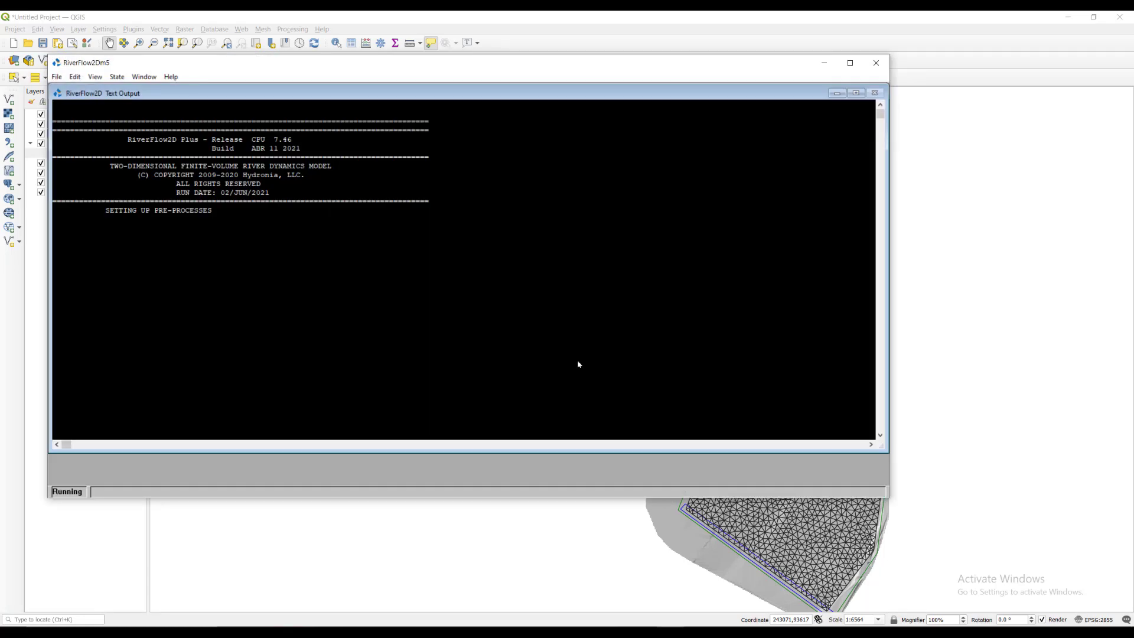